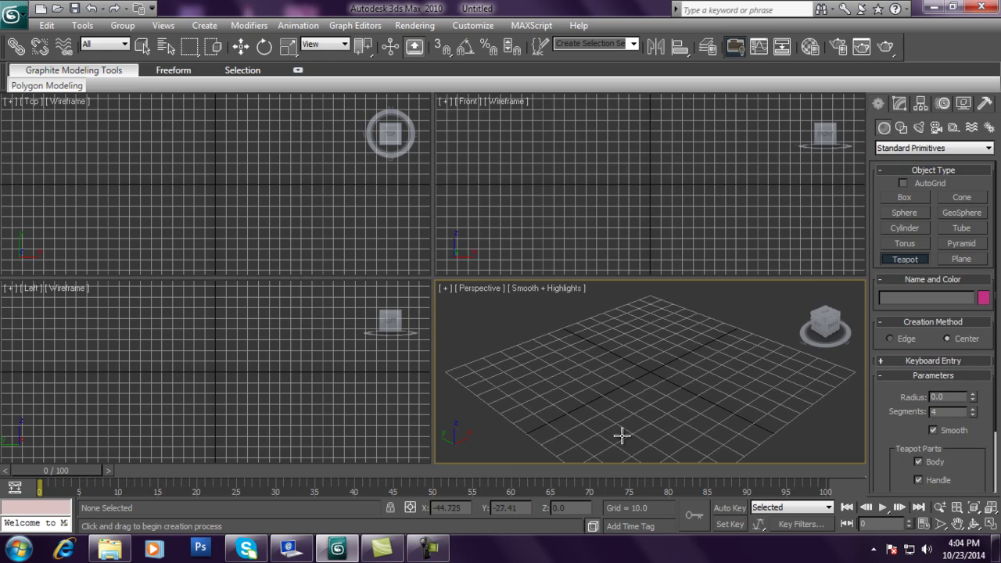
Create a teapot with a radius of about 12.5 on the perspective grid and maximize the perspective viewport
left_click_drag(550, 424, 588, 400)
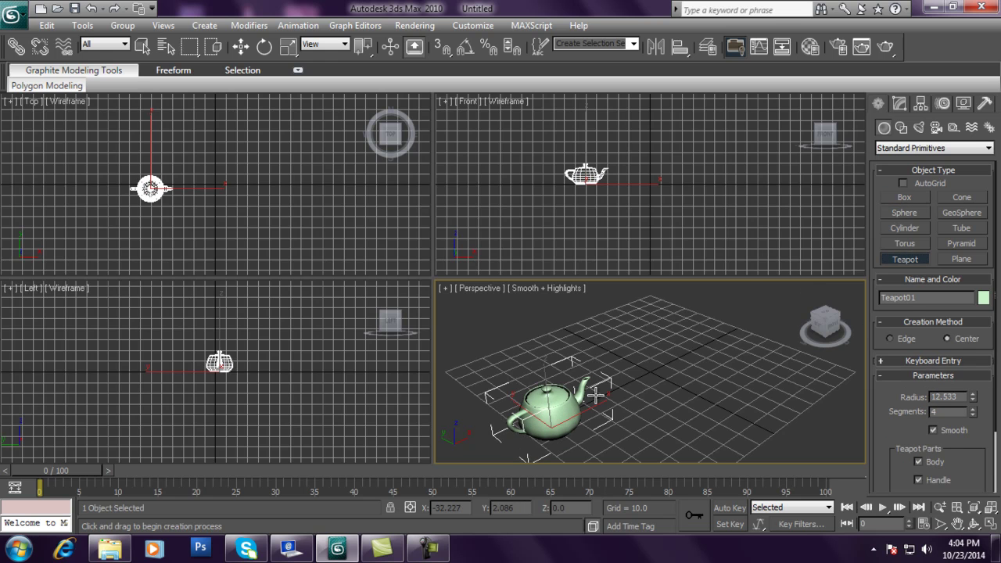
key("alt+w")
right_click(590, 328)
middle_click_drag(585, 343, 630, 313)
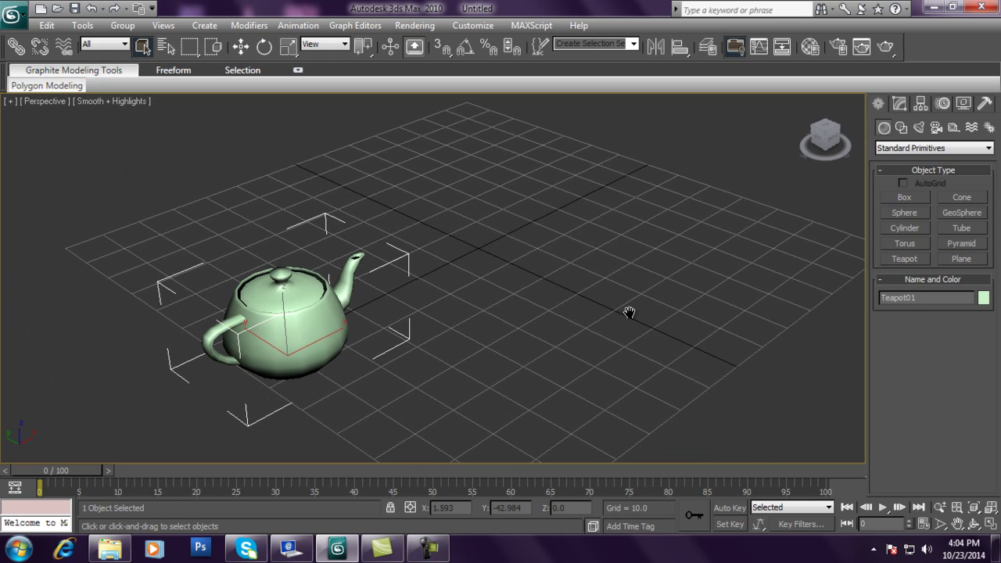
Open the Array settings for the teapot and specify a 1D count of 8 with Copy as the object type
left_click(84, 26)
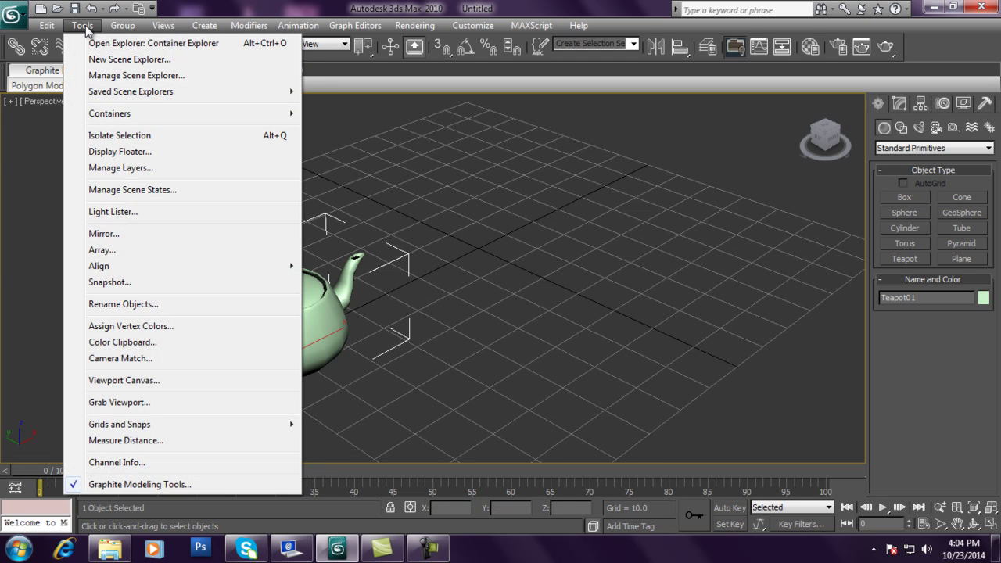
left_click(105, 251)
left_click_drag(509, 144, 722, 131)
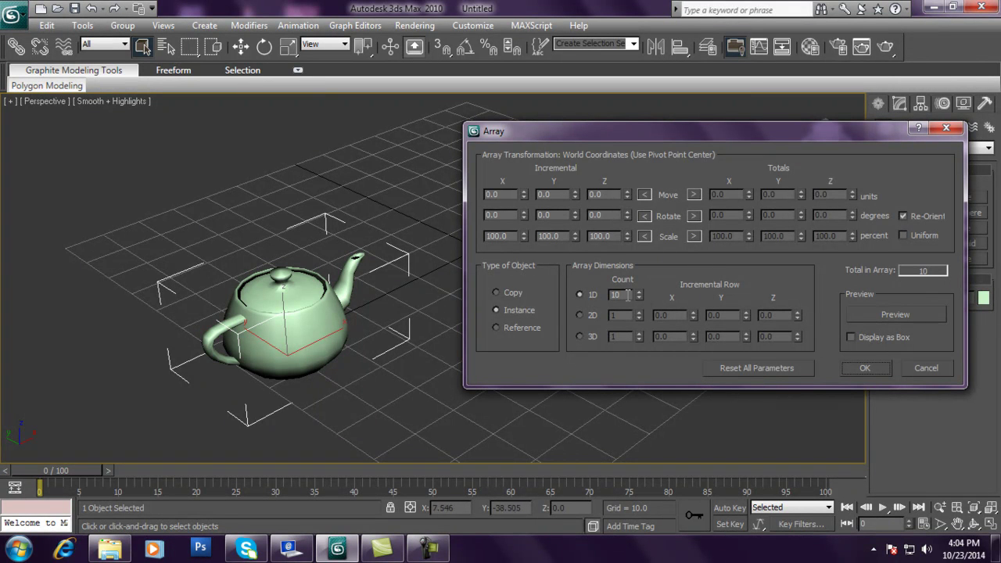
left_click_drag(626, 294, 596, 294)
left_click(514, 325)
left_click(511, 293)
Set the incremental X move to 30 units and create the teapot array
left_click_drag(512, 194, 468, 194)
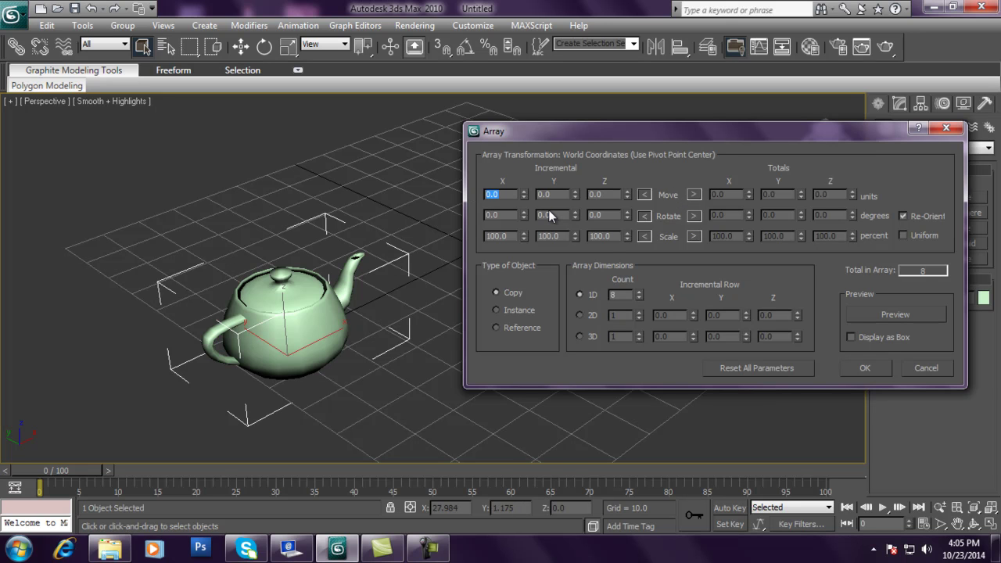
type("30")
key("Return")
left_click(864, 368)
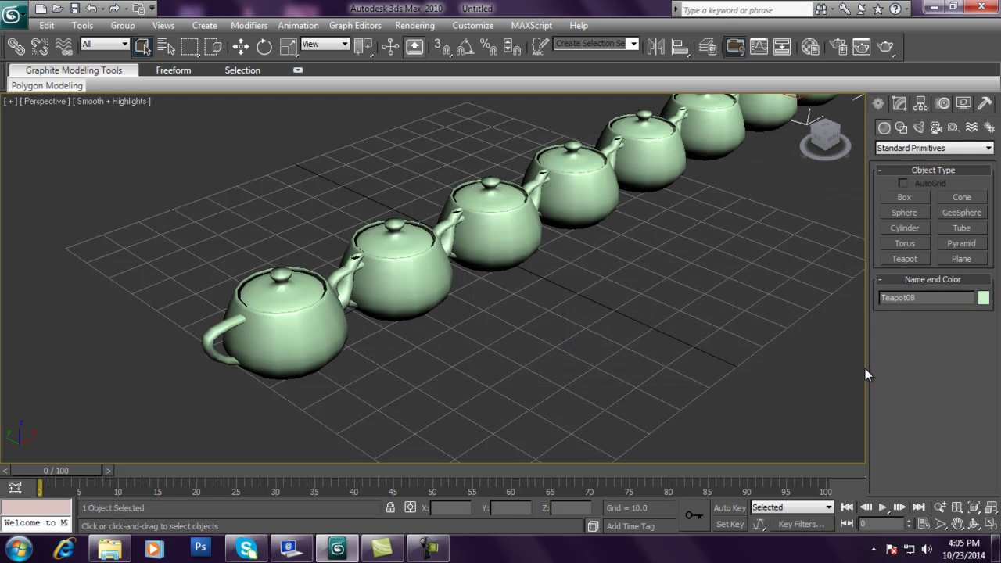
middle_click_drag(623, 294, 557, 313)
scroll(487, 351, "down", 5)
scroll(493, 347, "up", 3)
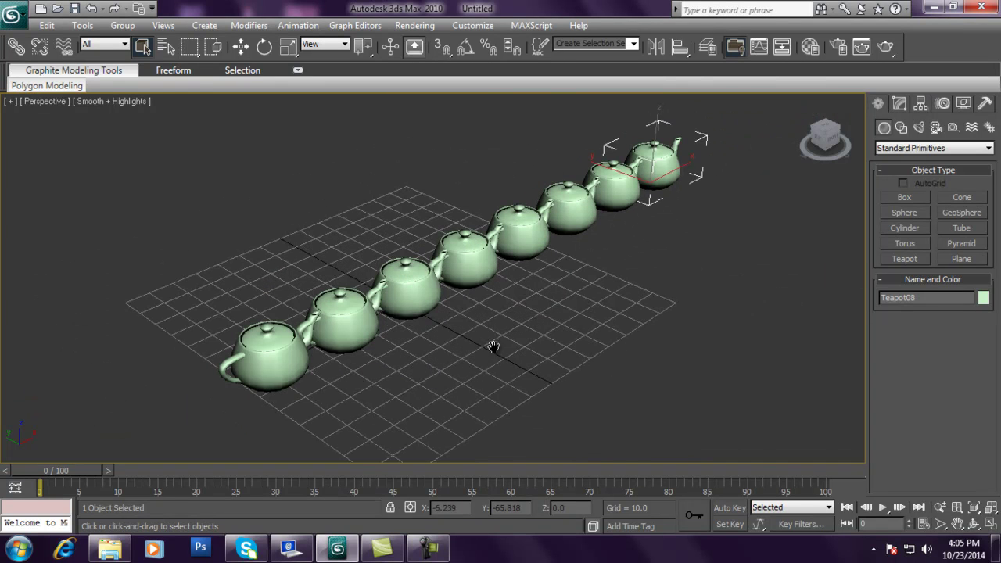
Select small groups of the arrayed teapots along the row to examine the copies, and clear the selection
left_click(399, 386)
left_click_drag(279, 397, 404, 295)
left_click(497, 347)
left_click(266, 356, "ctrl")
left_click(341, 321, "ctrl")
left_click(407, 285, "ctrl")
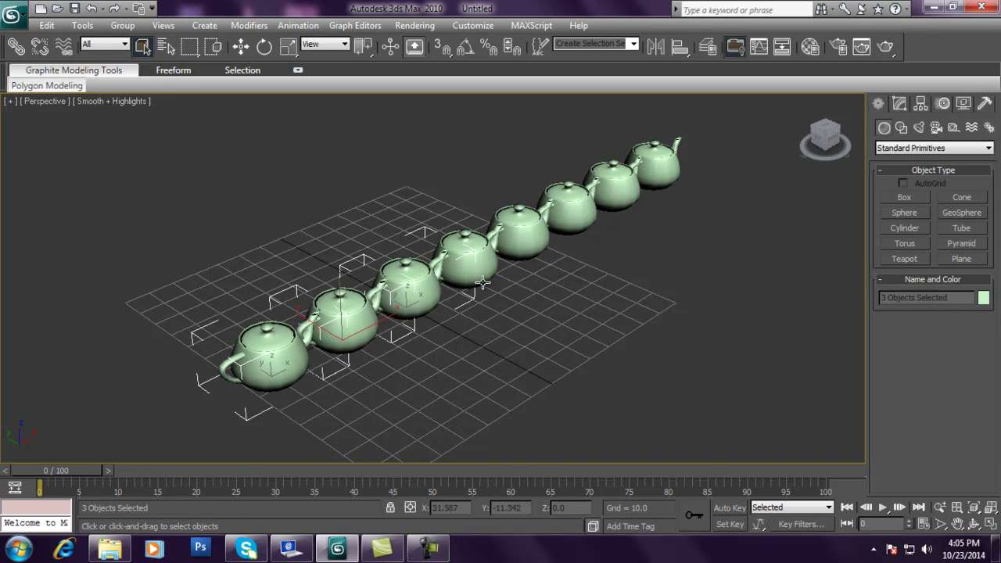
left_click(520, 228)
left_click(569, 205, "ctrl")
left_click(615, 188)
left_click(656, 160, "ctrl")
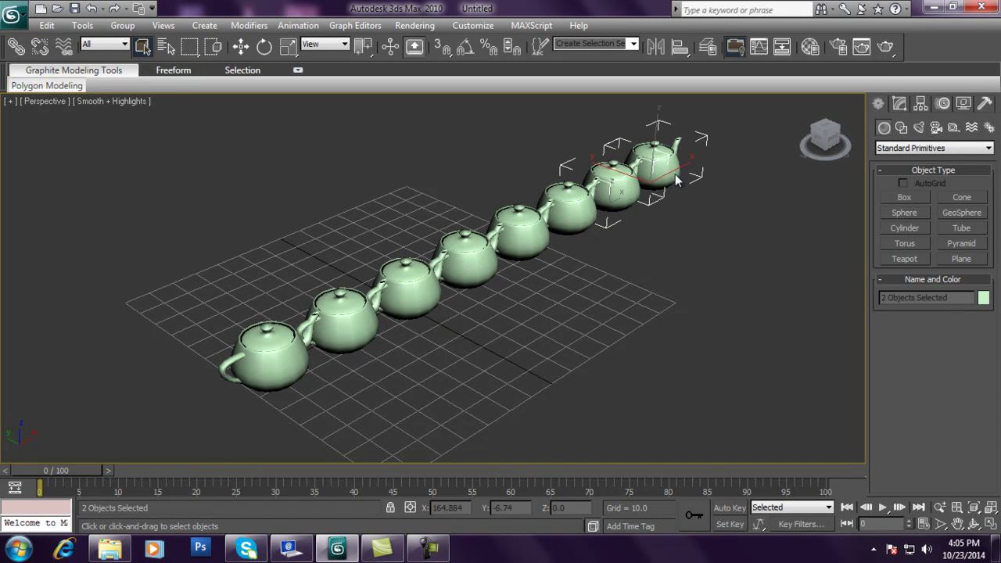
left_click(701, 269)
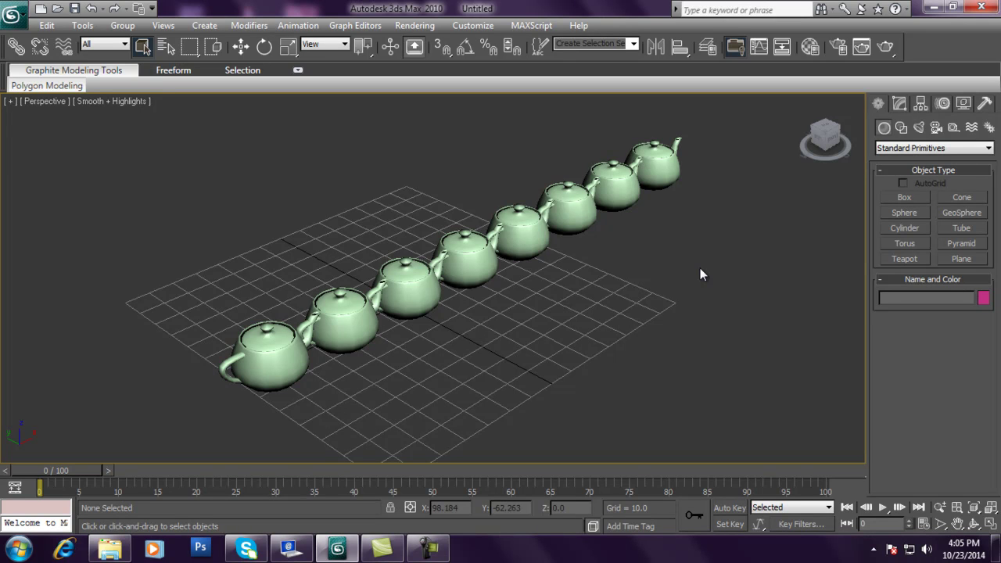
Undo the selections and the eight-teapot array back to the single original teapot
key("ctrl+z")
key("ctrl+z")
key("ctrl+z")
key("ctrl+z")
key("ctrl+z")
key("ctrl+z")
key("ctrl+z")
Reopen the Array settings for the teapot, switch Move to totals and set the total X distance to 359.2 units
left_click(82, 26)
left_click(109, 249)
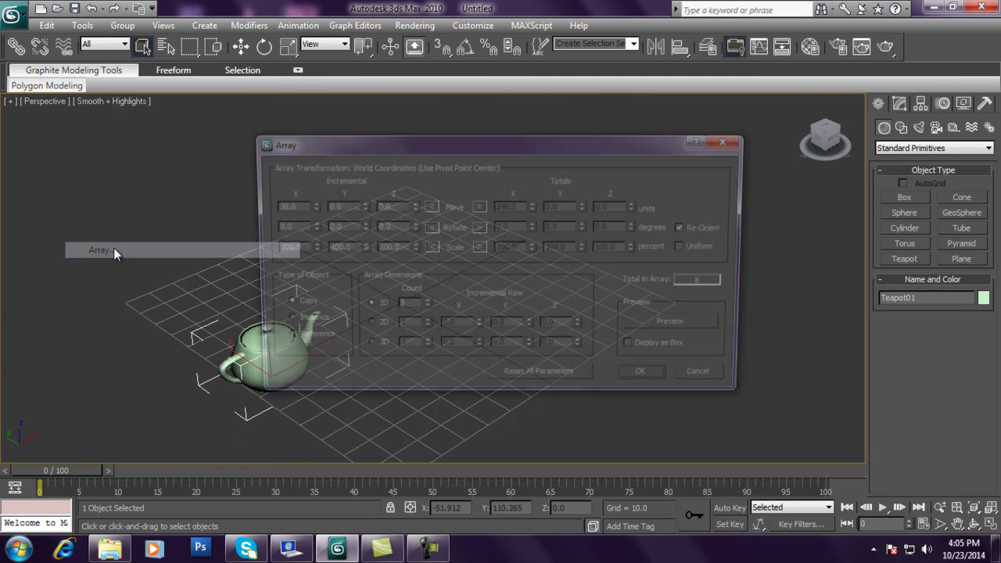
left_click_drag(501, 141, 742, 97)
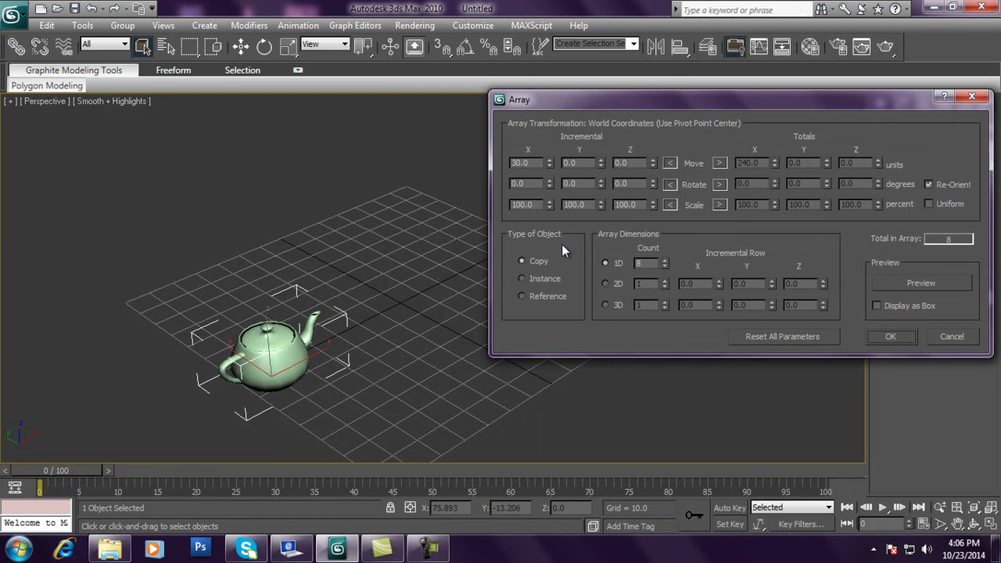
left_click(719, 164)
left_click_drag(761, 165, 743, 166)
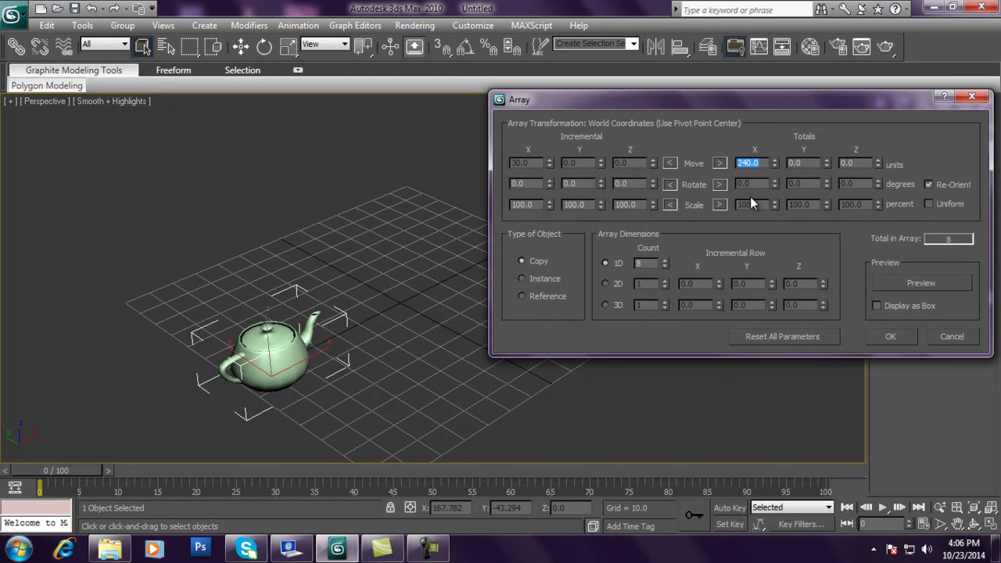
type("359.2")
key("Return")
Set the 1D count to 9 and create the row of teapots along X
left_click_drag(650, 263, 630, 264)
type("9")
key("Return")
left_click(890, 337)
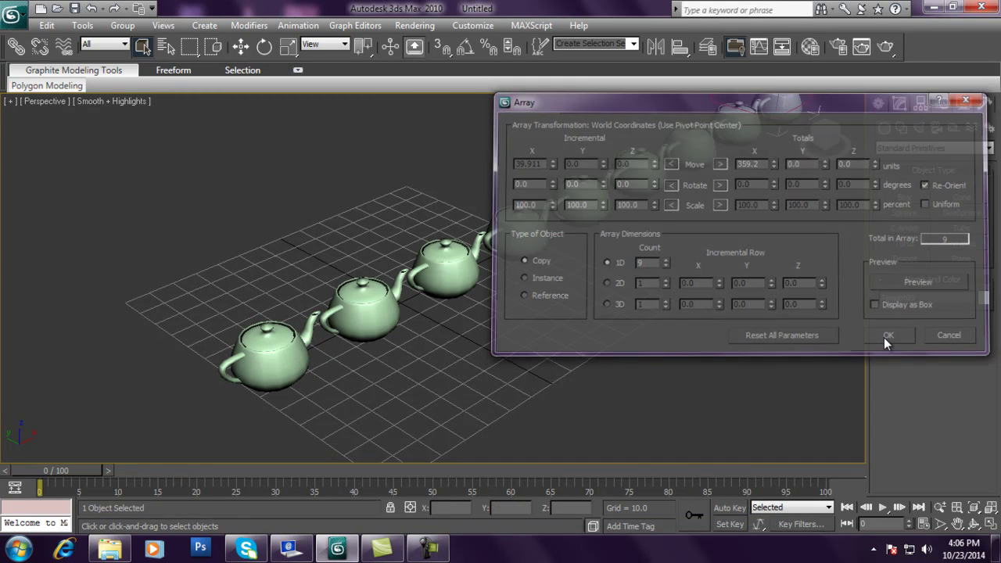
middle_click_drag(678, 255, 613, 288)
scroll(613, 289, "down", 3)
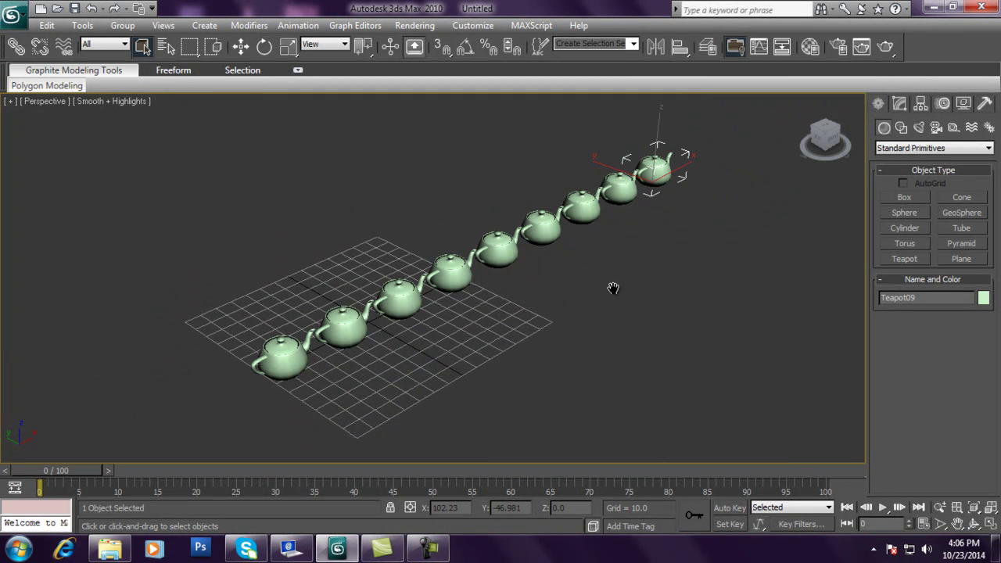
Undo the level row of nine teapots and recreate the array with a total Z move of 10 units
key("ctrl+z")
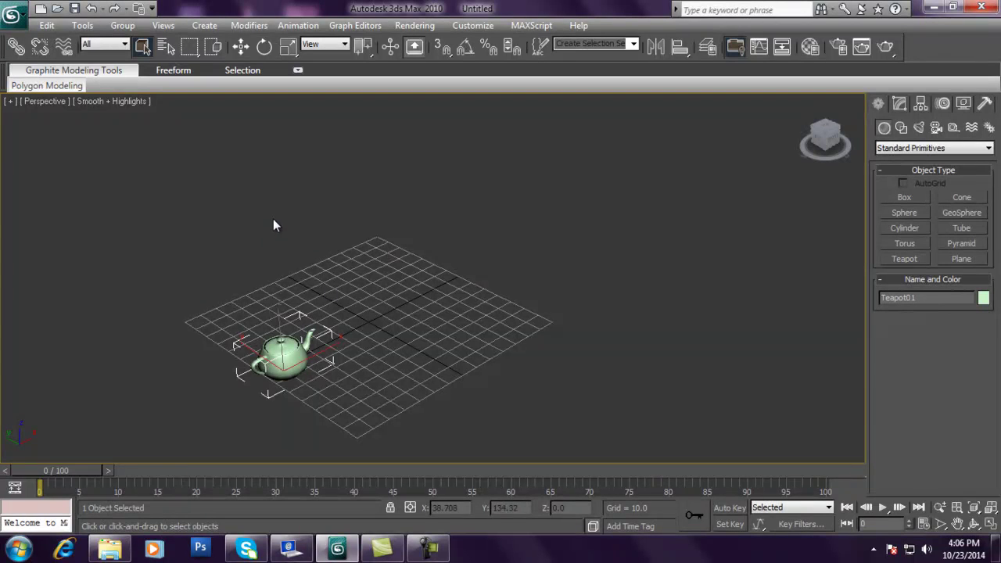
left_click(82, 25)
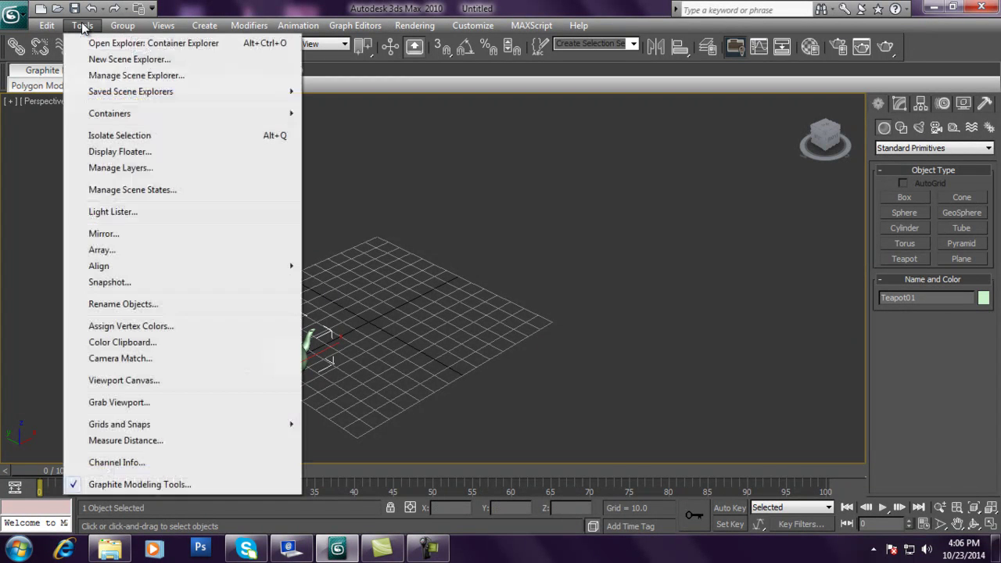
left_click(100, 250)
left_click_drag(590, 140, 820, 98)
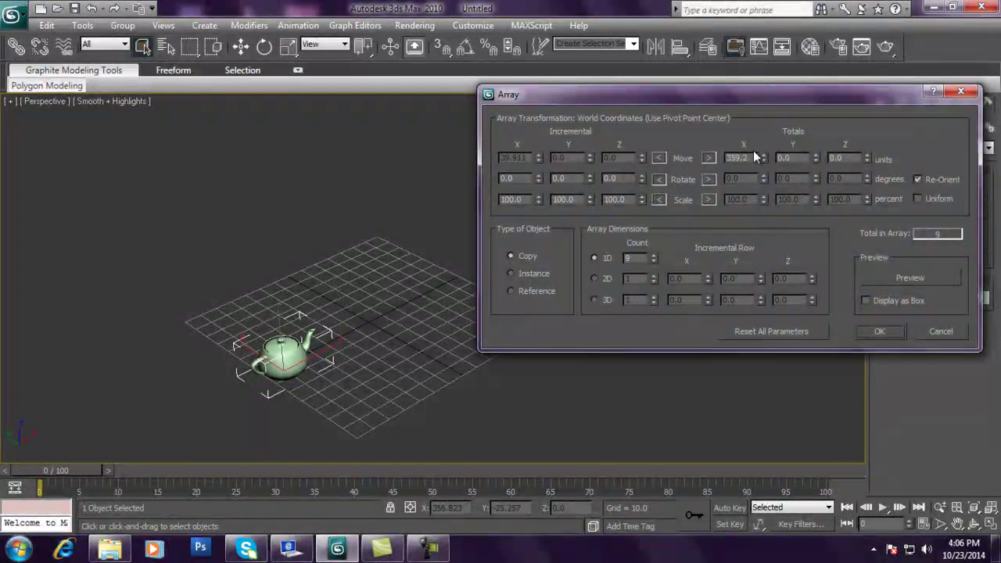
double_click(840, 158)
type("10")
key("Return")
left_click(895, 333)
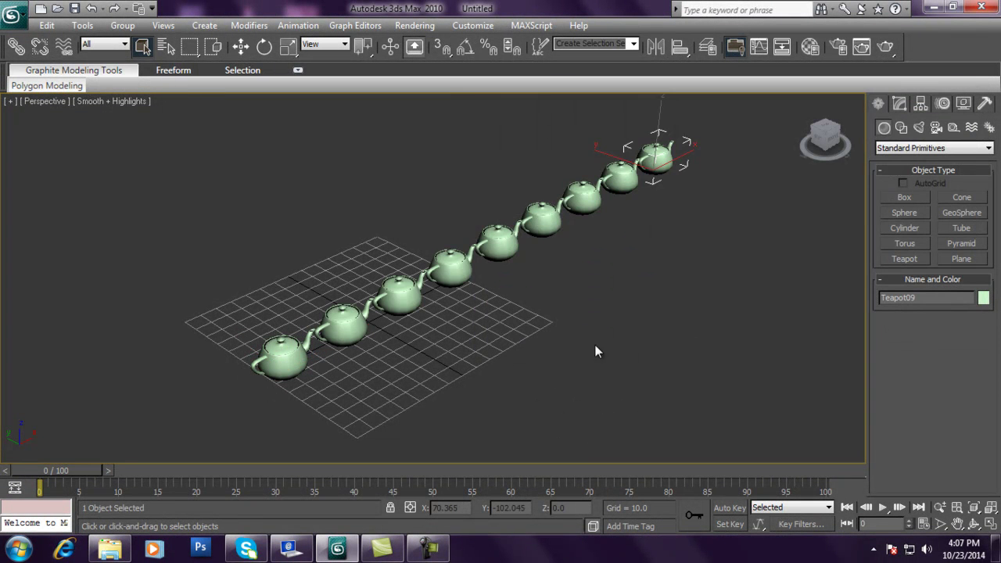
middle_click_drag(653, 346, 680, 343, "alt")
Undo the slightly rising array and recreate it with a total Z move of 200 units
key("ctrl+z")
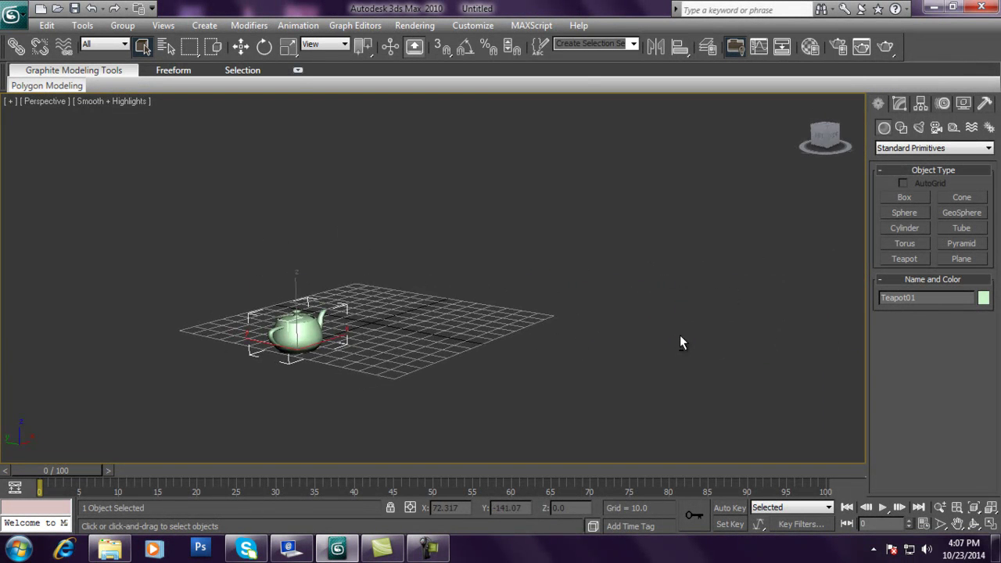
left_click(82, 25)
left_click(102, 250)
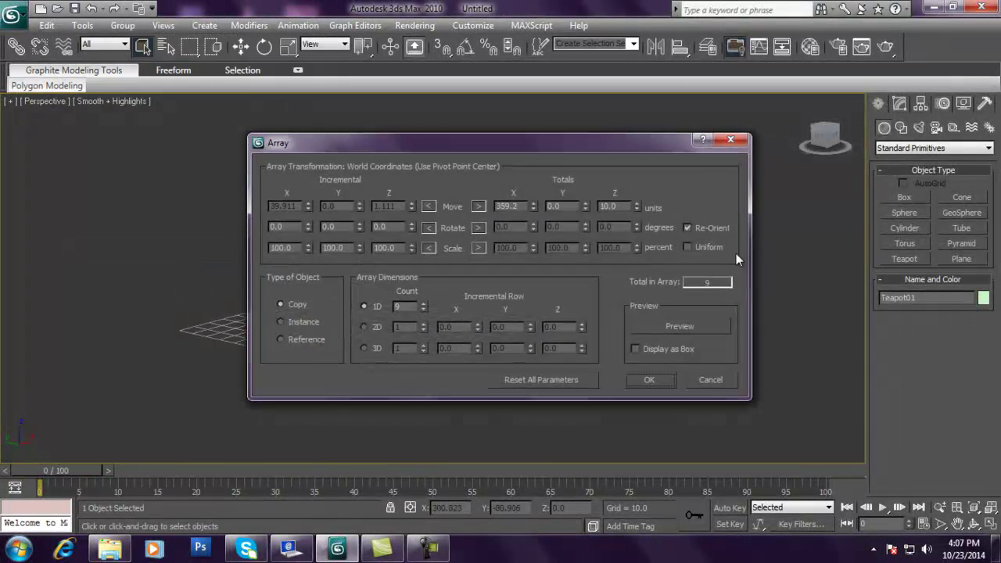
double_click(625, 206)
type("0")
key("Return")
type("200")
left_click(648, 380)
scroll(469, 320, "up", 3)
scroll(422, 364, "down", 5)
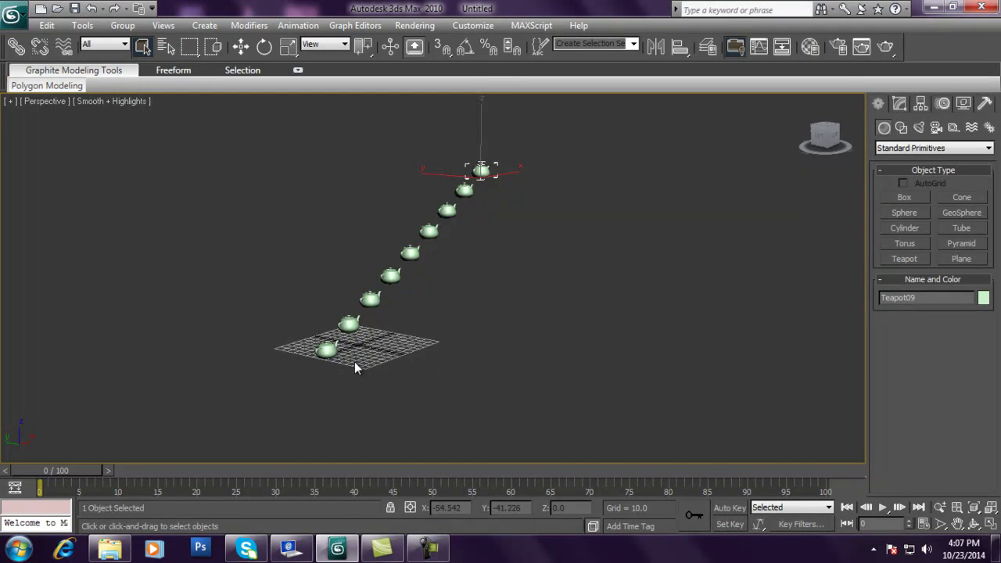
scroll(354, 364, "up", 2)
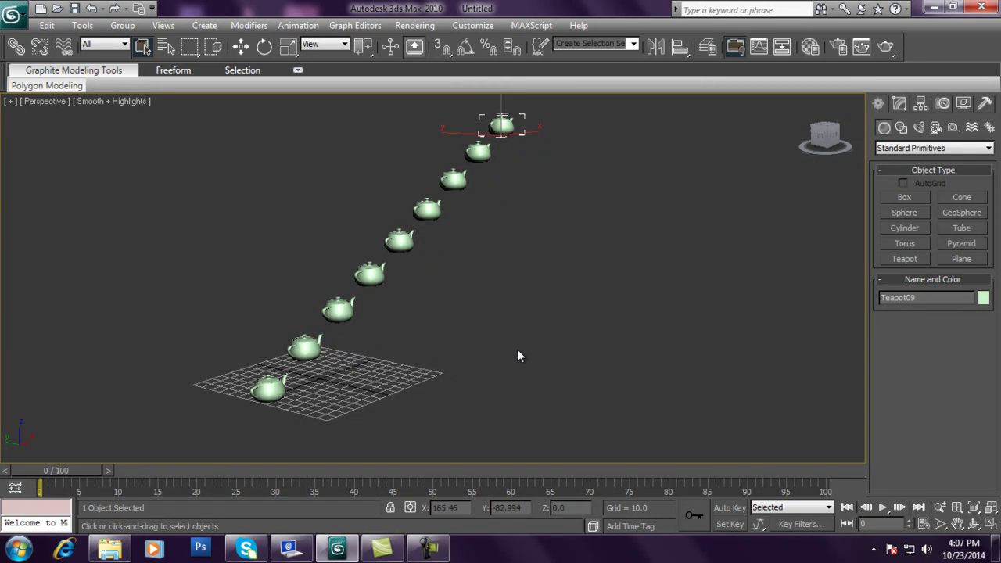
Undo the steep array and recreate it with an incremental Z rotation of 20 degrees
key("ctrl+z")
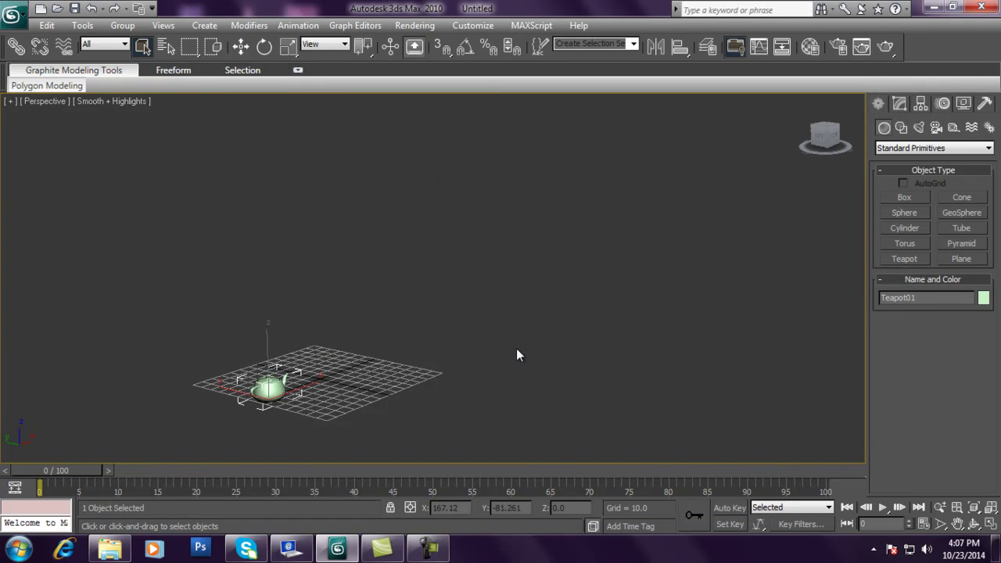
left_click(82, 25)
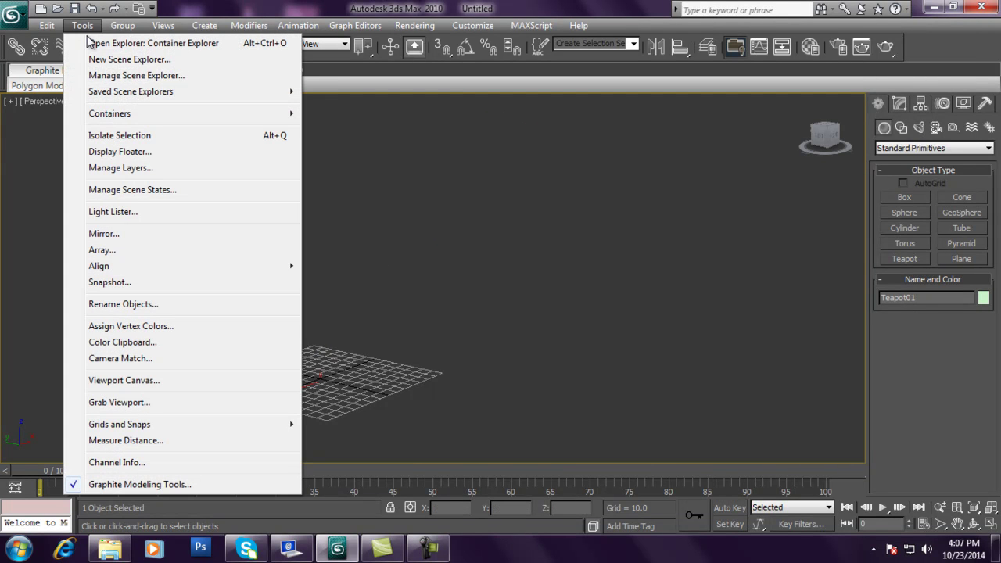
left_click(110, 250)
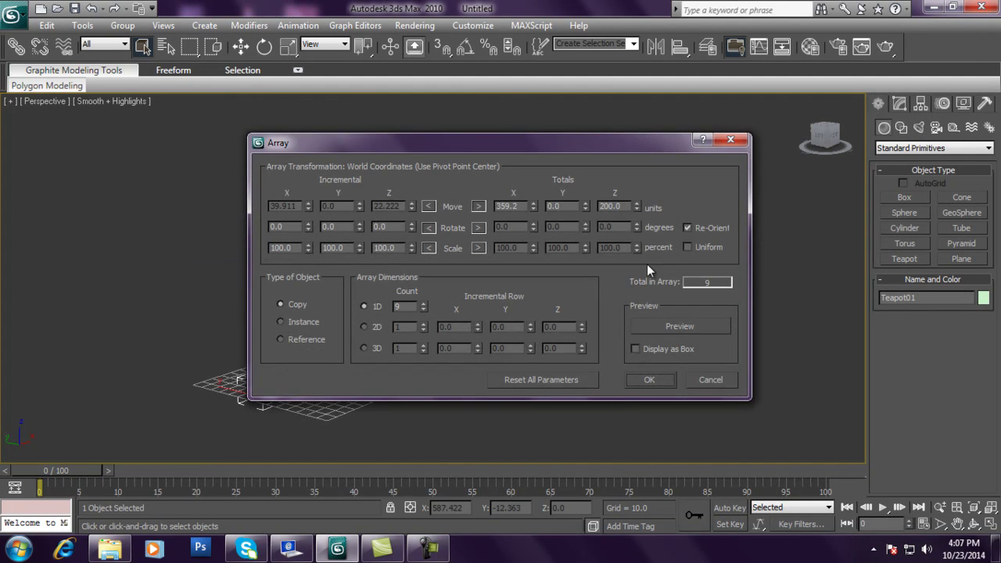
double_click(380, 227)
type("20")
key("Return")
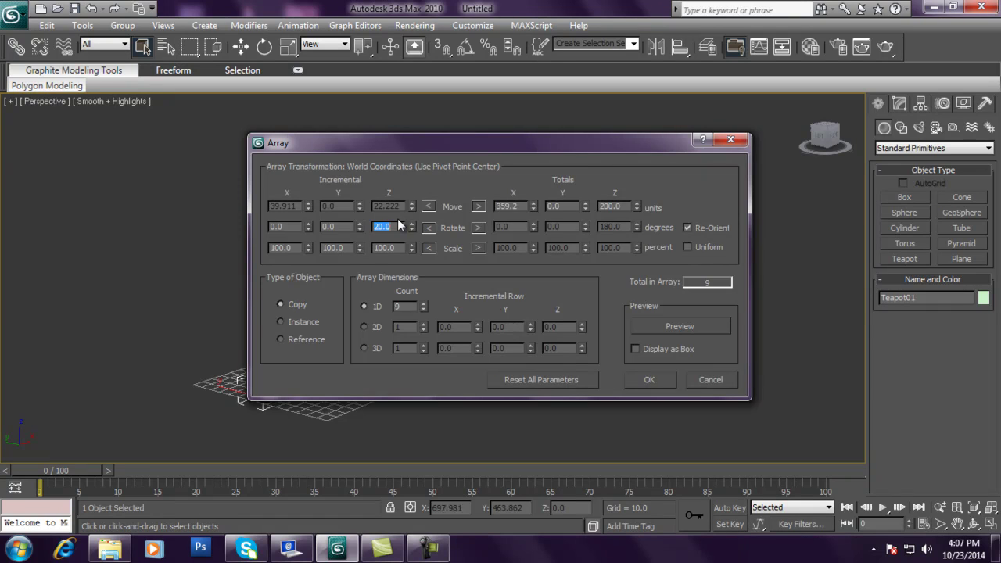
left_click(650, 380)
Examine the orientation of the rotated teapots along the whole rising array from different angles
middle_click_drag(447, 285, 483, 325, "alt")
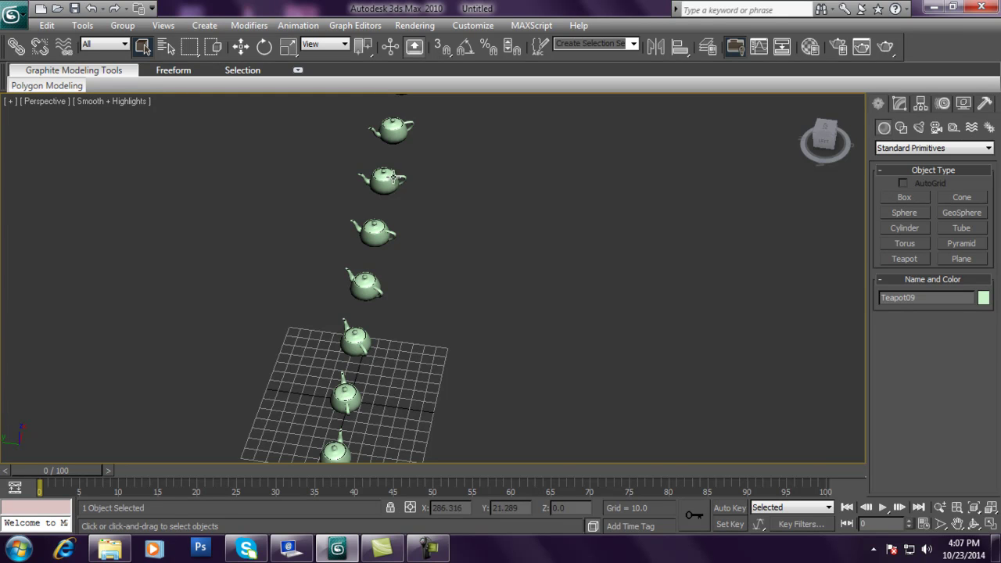
middle_click_drag(426, 167, 430, 363)
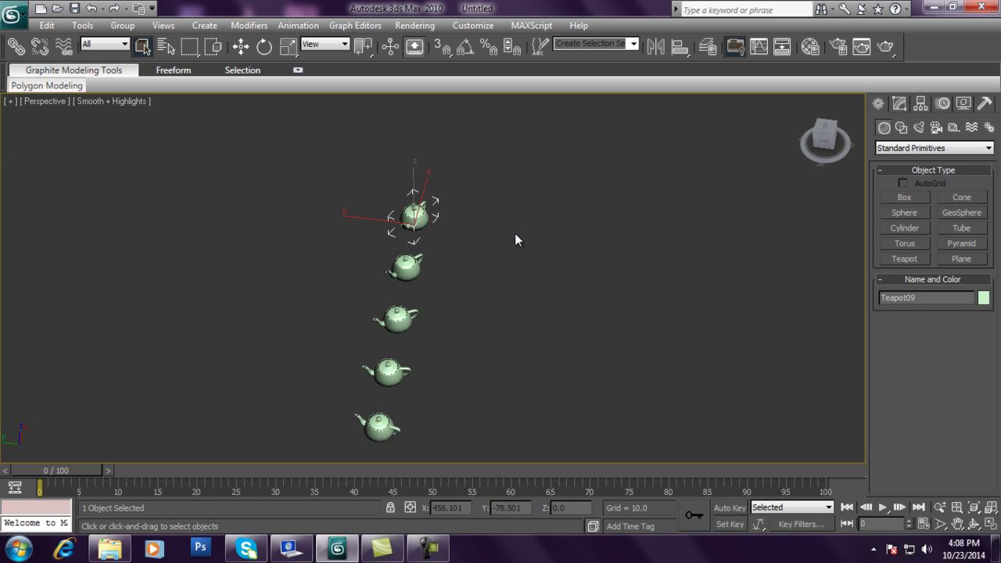
key("z")
middle_click_drag(540, 277, 541, 241)
scroll(541, 239, "down", 6)
middle_click_drag(529, 336, 526, 169)
scroll(519, 244, "down", 5)
middle_click_drag(521, 285, 451, 246, "alt")
Undo the rotated teapot array and delete the original teapot from the scene
key("ctrl+z")
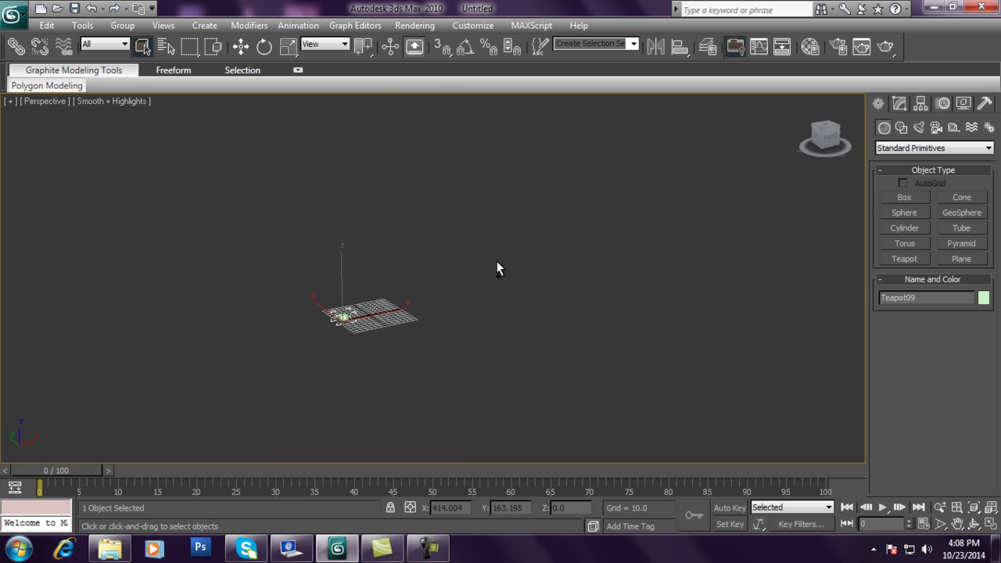
middle_click_drag(387, 281, 438, 280)
scroll(438, 281, "up", 5)
middle_click_drag(407, 371, 566, 264)
scroll(566, 263, "up", 2)
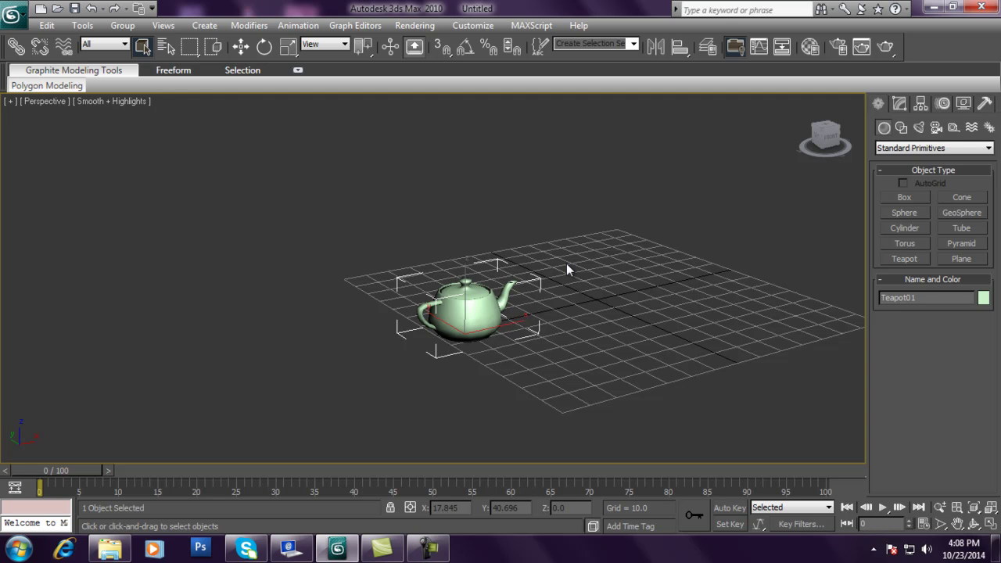
key("Delete")
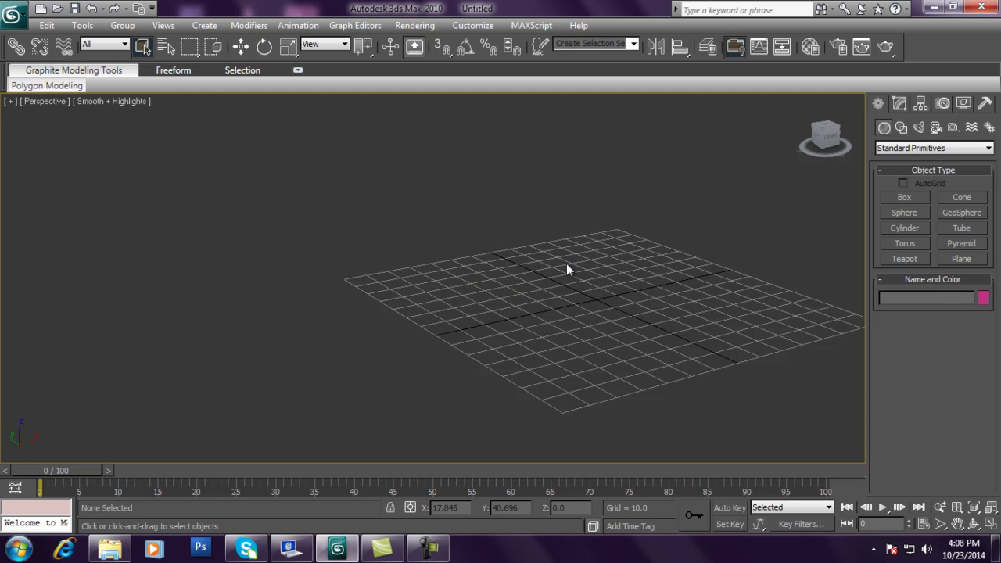
key("z")
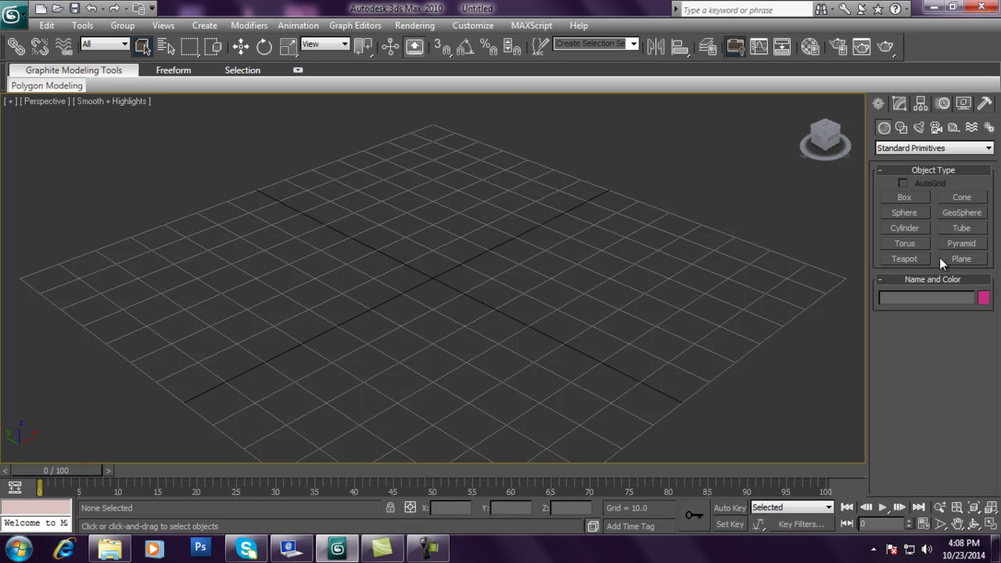
Create a cylinder at the grid origin with a radius of about 4.6 and a height of about 102
left_click(910, 229)
left_click_drag(429, 279, 442, 283)
scroll(438, 288, "down", 3)
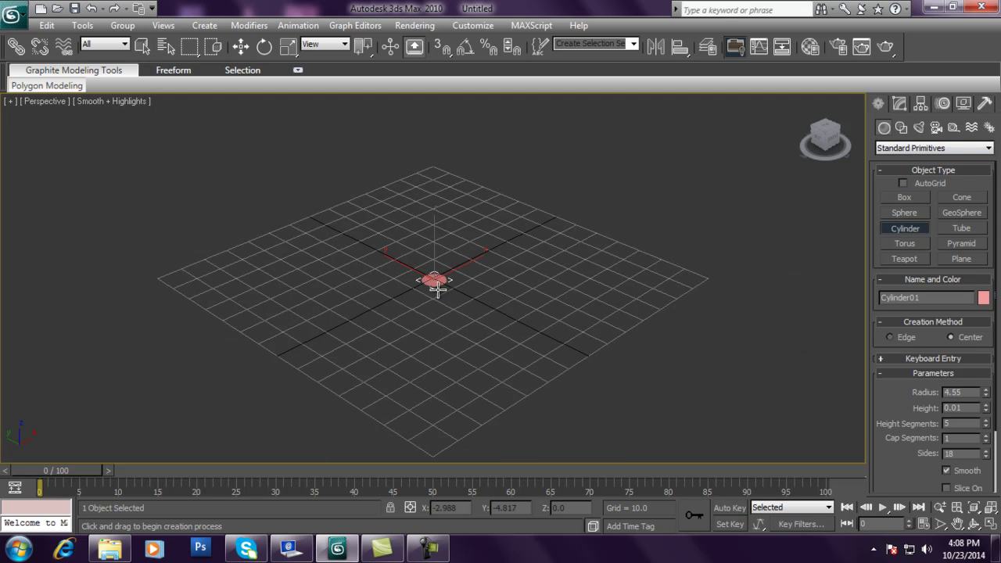
left_click(447, 97)
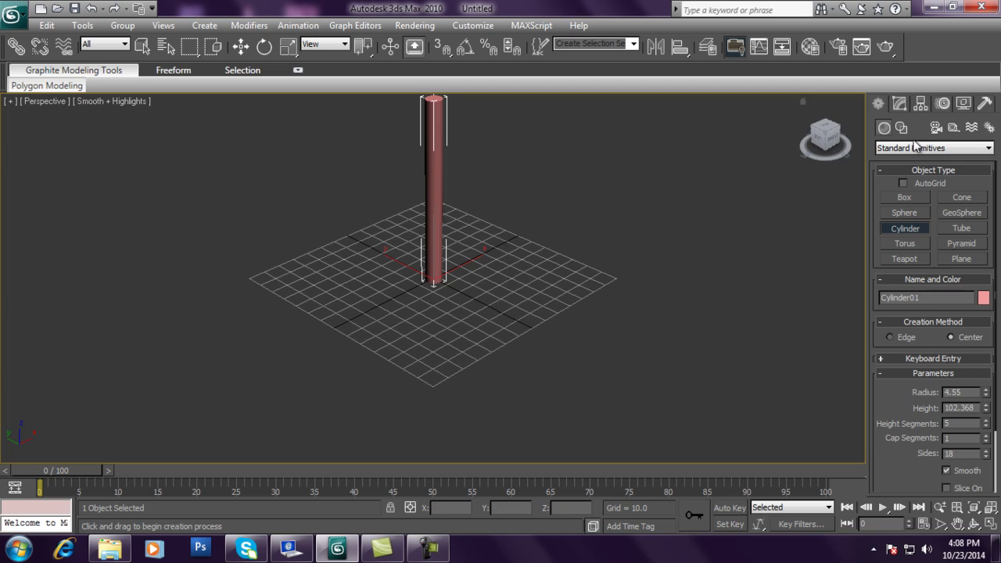
Set the cylinder's height to 100
left_click(899, 104)
double_click(974, 328)
type("100")
key("Return")
middle_click_drag(672, 252, 669, 279)
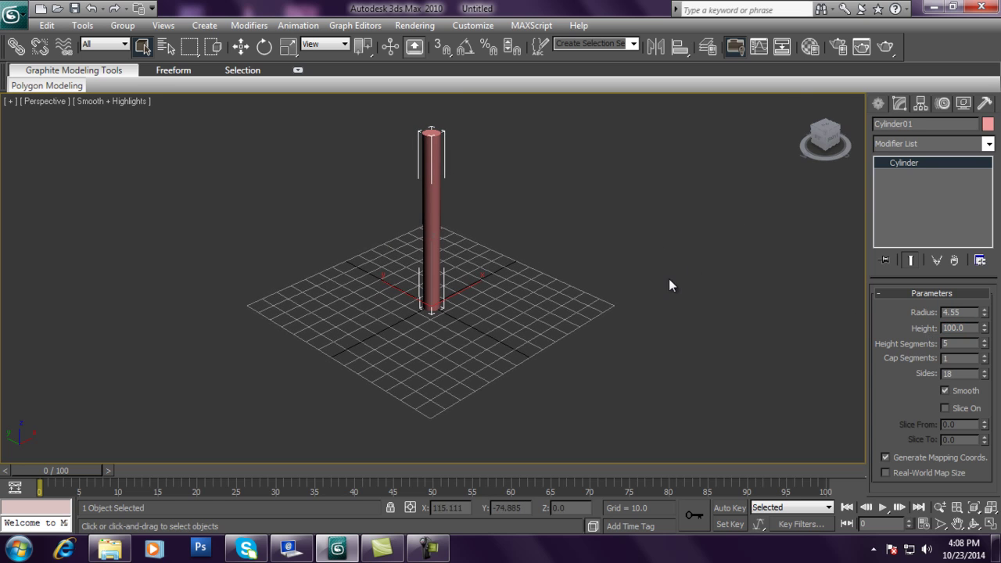
Create a flat box on the grid beside the cylinder, about 36 long, 19 wide and 4.6 high
left_click(879, 104)
left_click(905, 198)
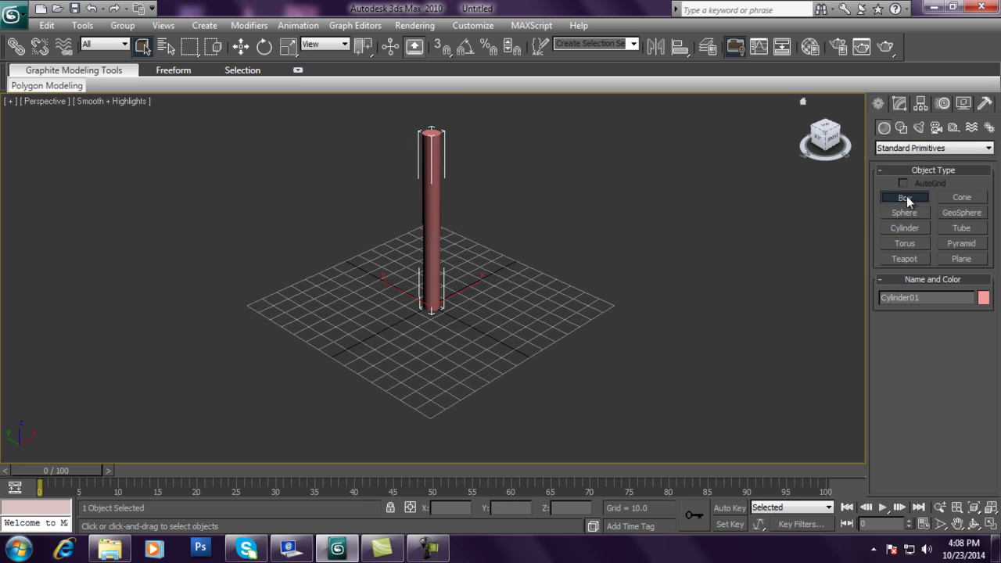
left_click_drag(507, 321, 537, 361)
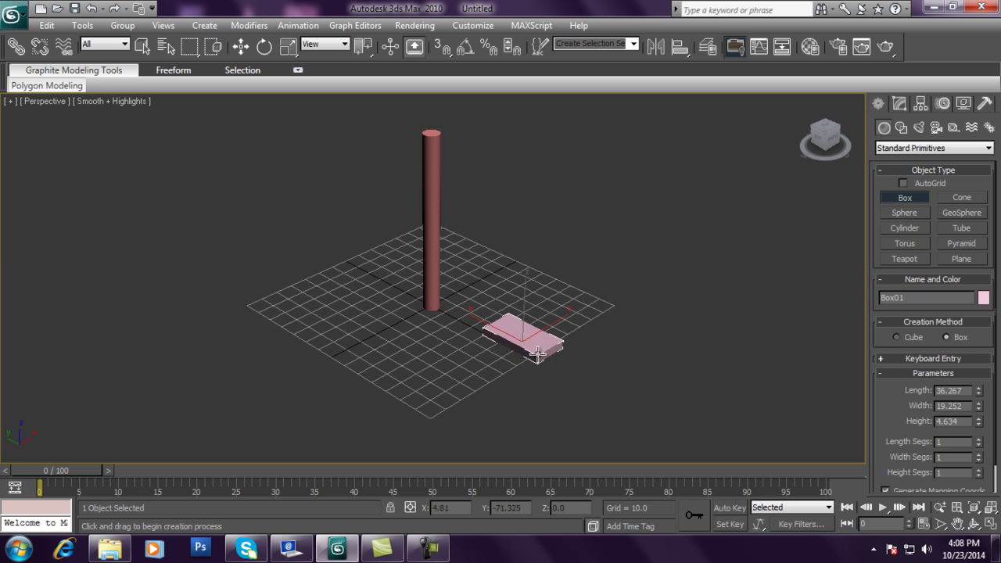
left_click(562, 356)
right_click(564, 357)
scroll(555, 351, "up", 4)
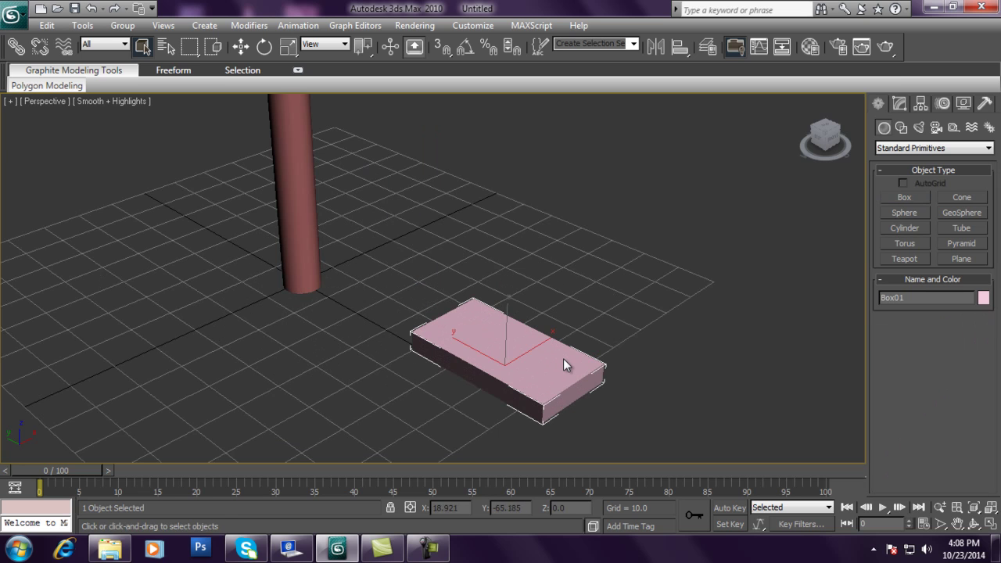
Move the box freehand across the grid beside the cylinder
key("w")
left_click_drag(460, 346, 475, 417)
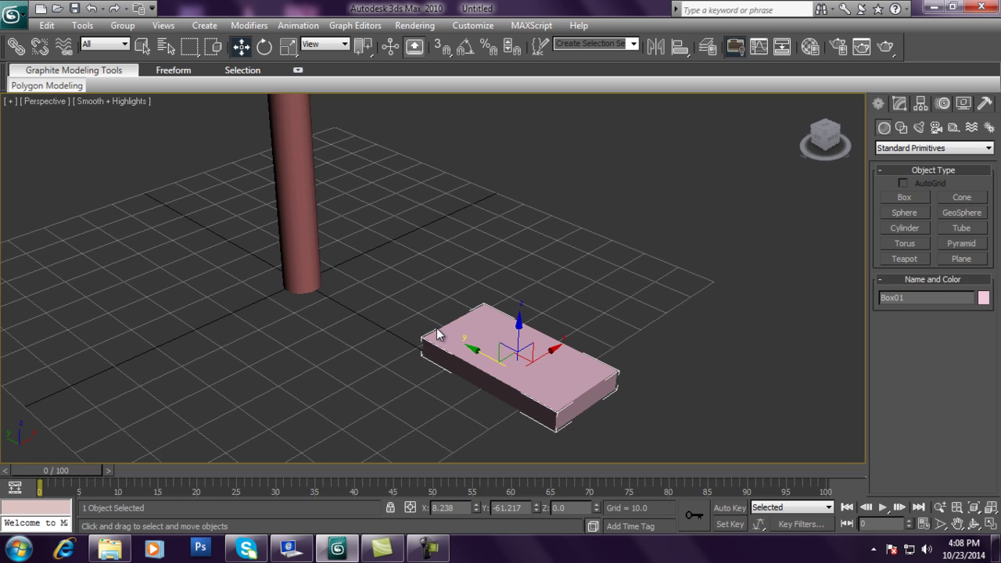
left_click(302, 261)
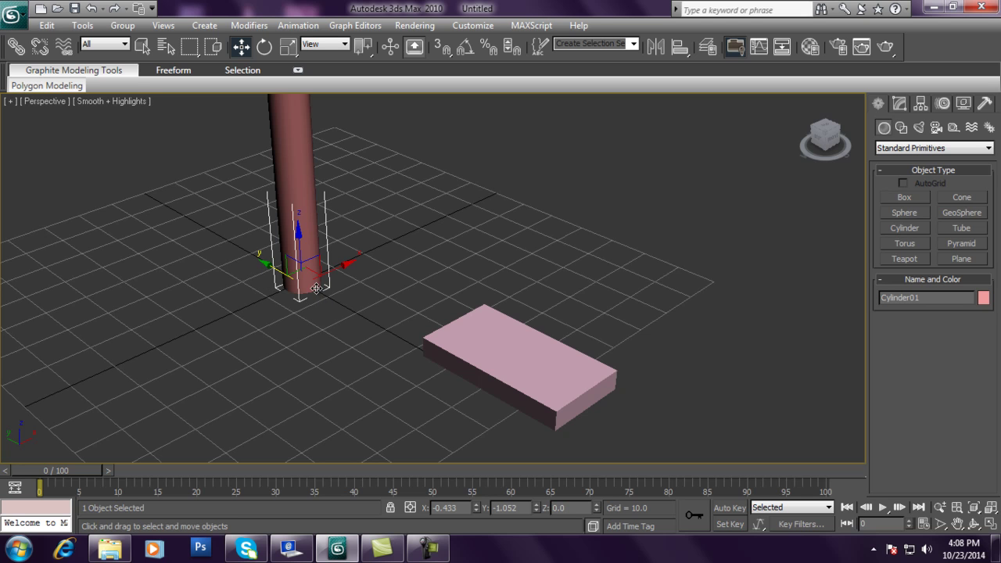
Align the box to the cylinder in Y position only, matching the box's maximum to the cylinder's minimum, and apply it
left_click(554, 347)
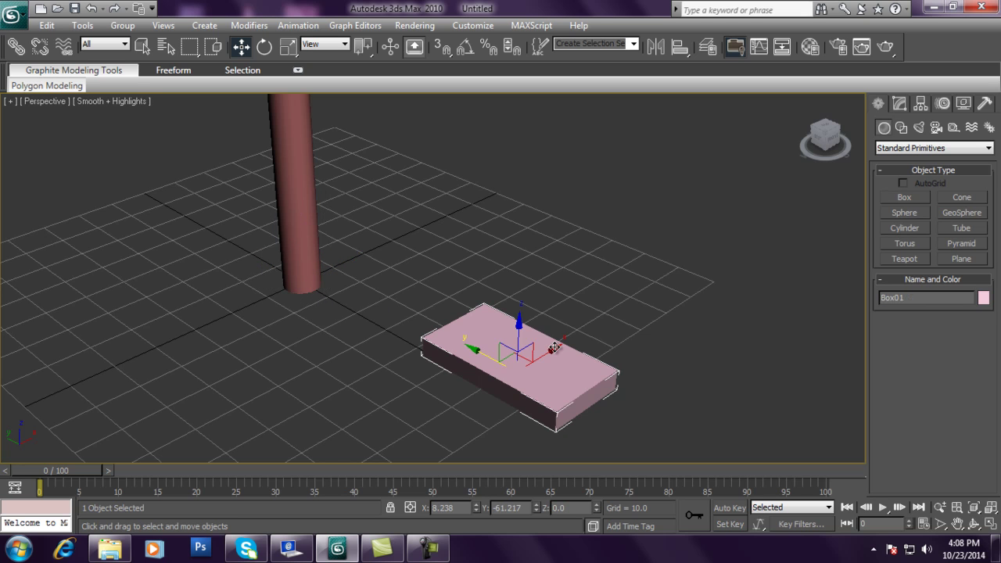
left_click(677, 51)
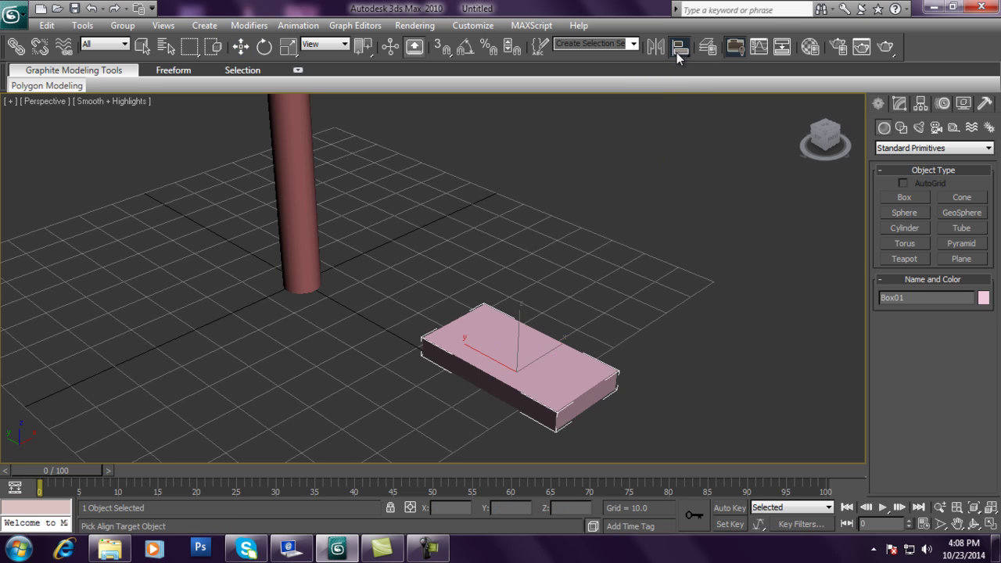
left_click(299, 232)
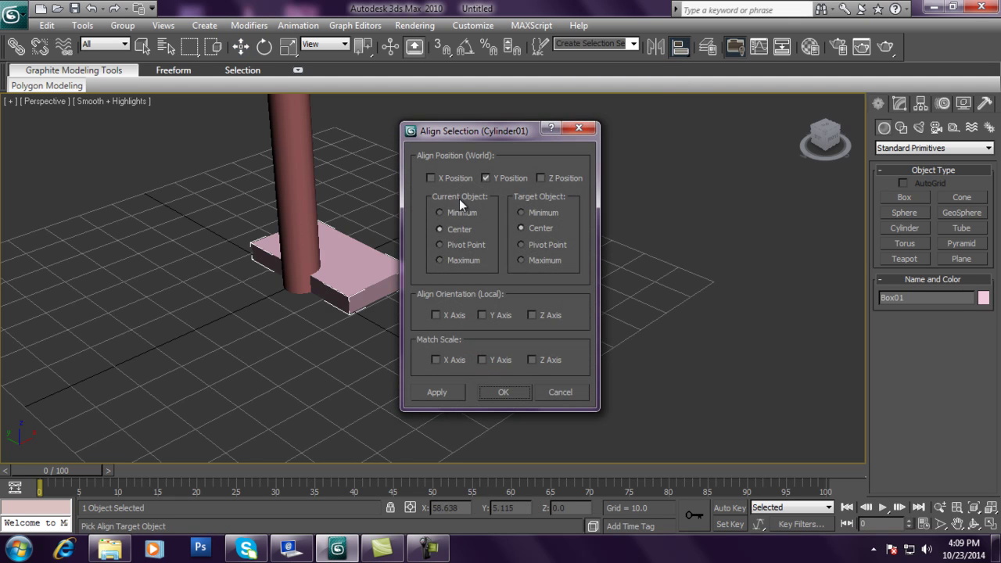
left_click(487, 178)
left_click(486, 177)
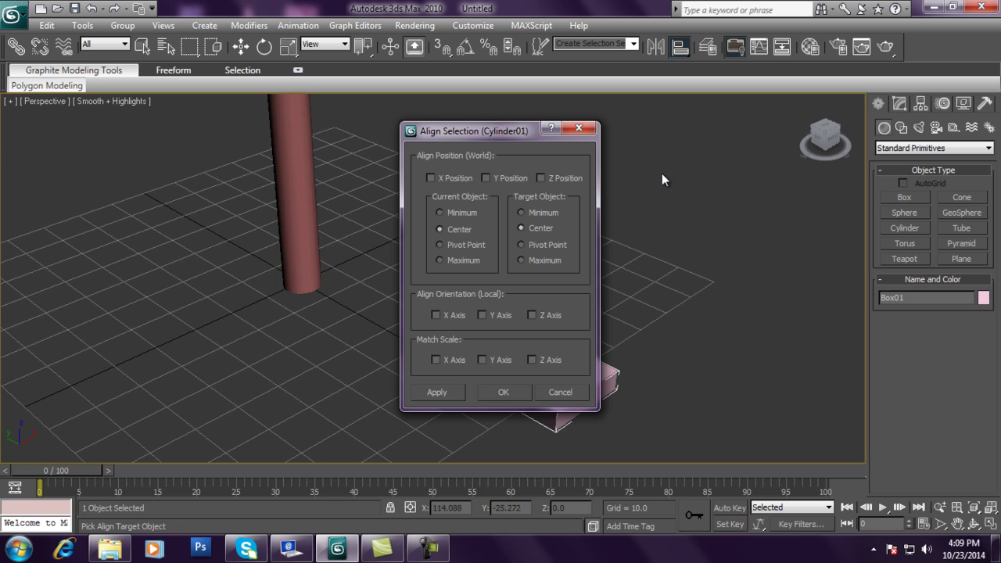
left_click(462, 261)
left_click(501, 179)
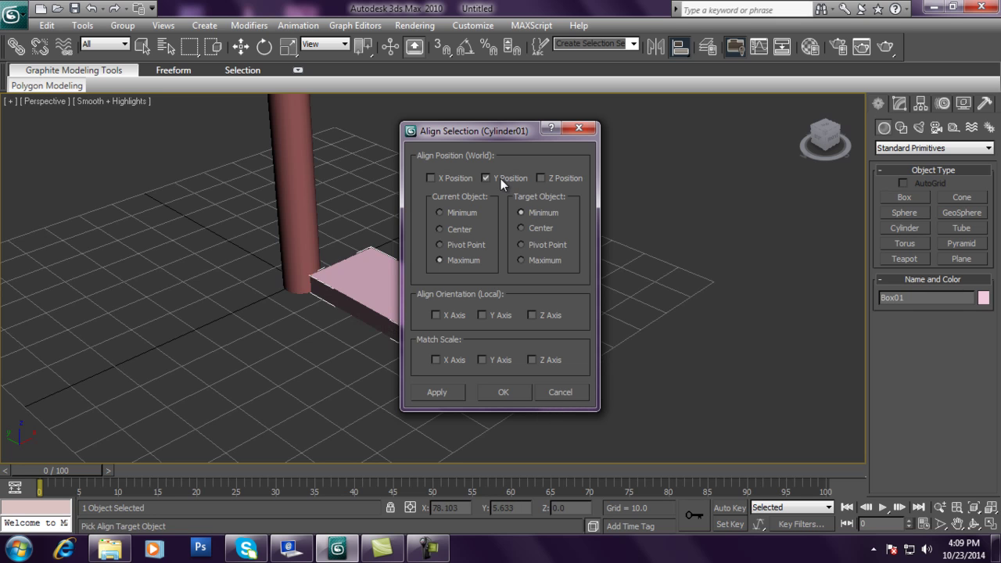
left_click(441, 392)
Align the box's center with the cylinder's center in X position
left_click_drag(470, 131, 642, 110)
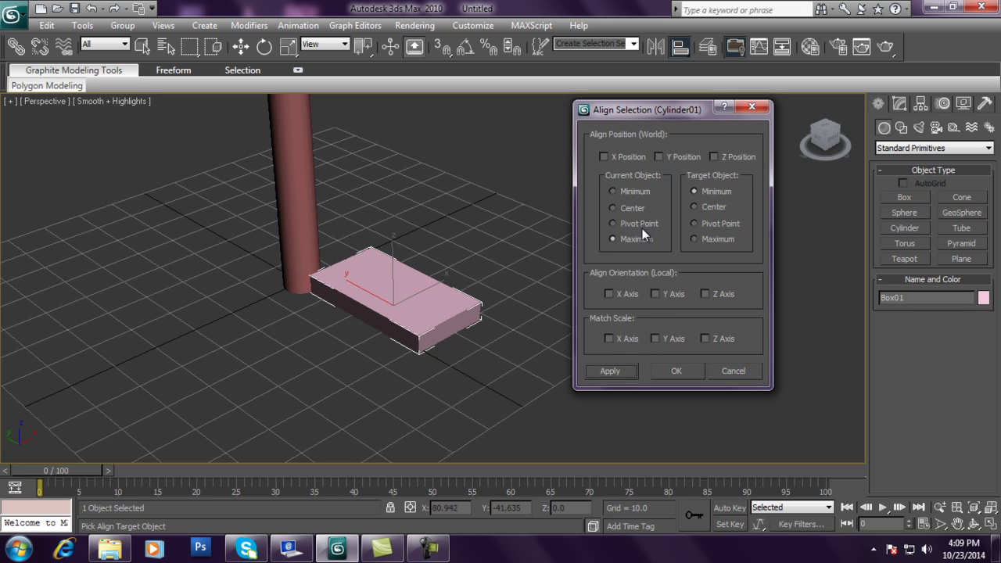
left_click(637, 208)
left_click(715, 206)
left_click(608, 157)
left_click(660, 370)
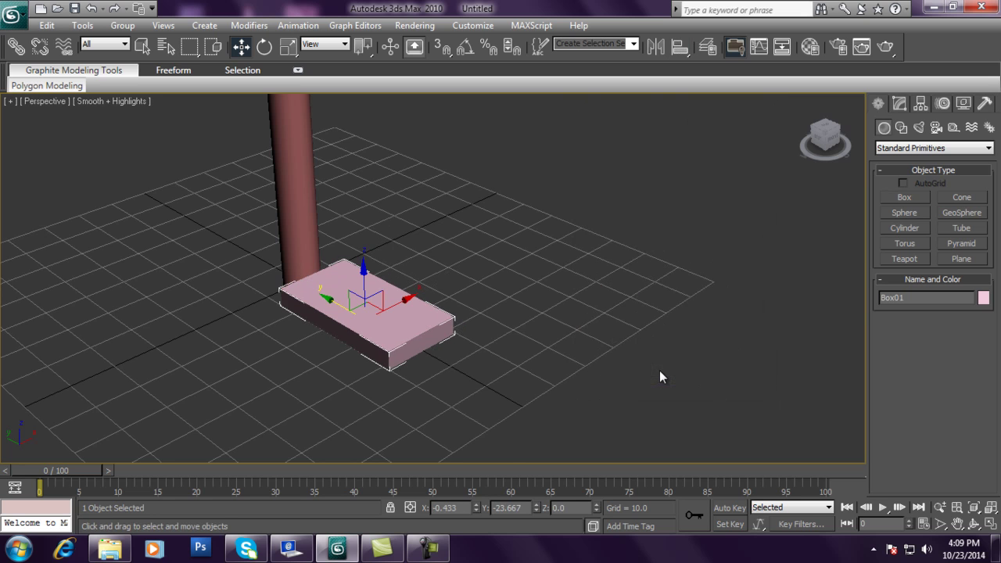
Try rotating the box about Z around its own central pivot, and undo the rotation
middle_click_drag(517, 324, 533, 348)
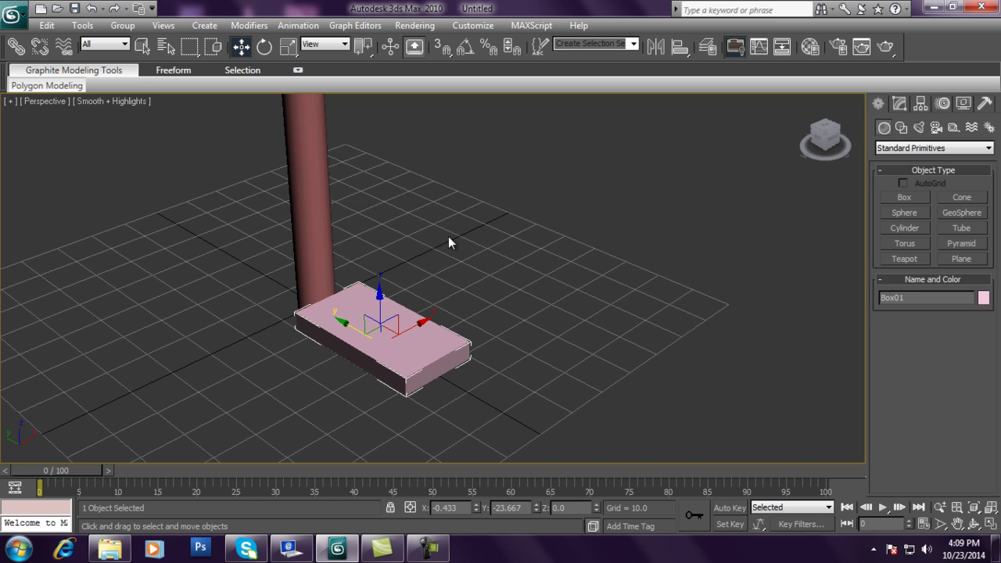
key("e")
left_click_drag(355, 374, 305, 359)
key("ctrl+z")
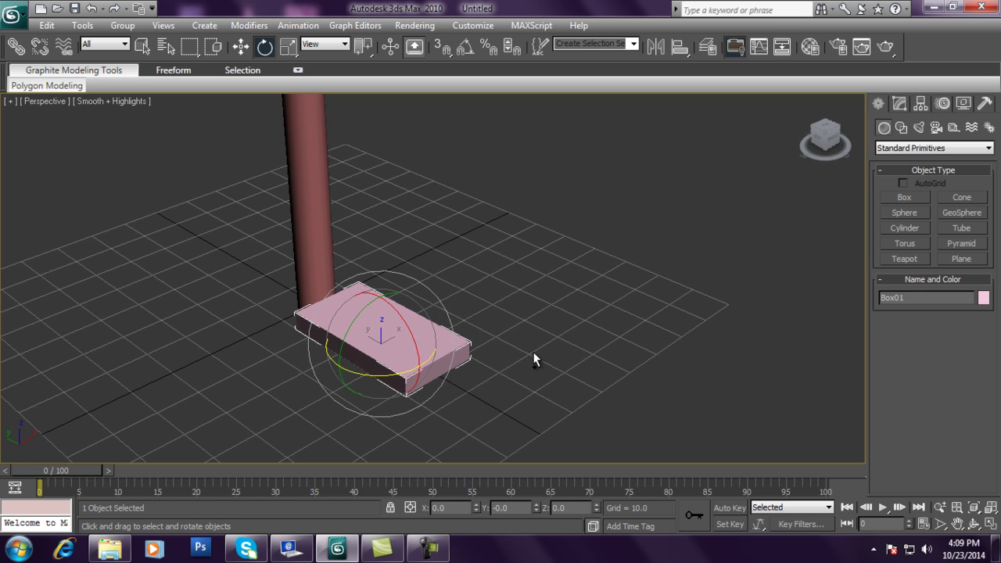
key("w")
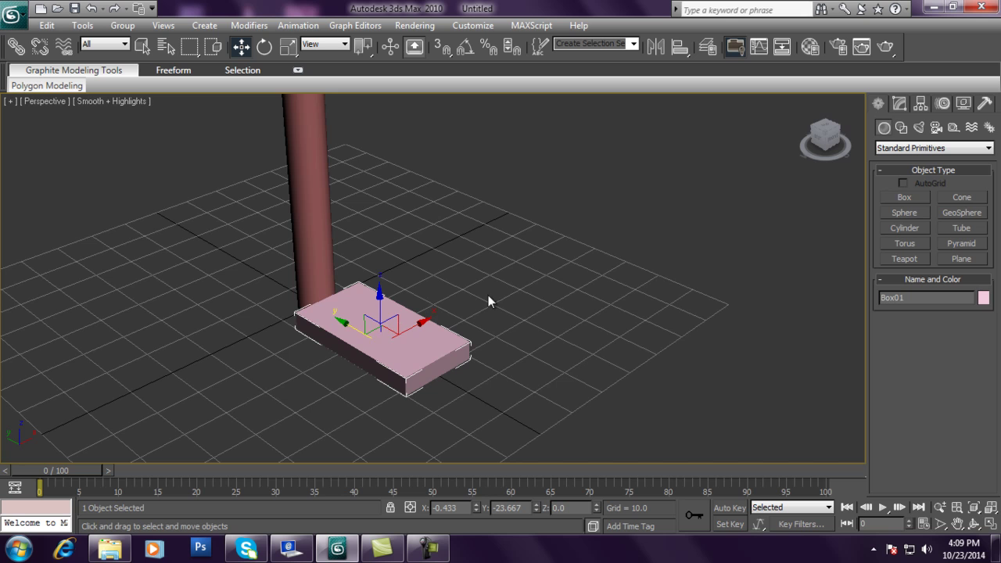
Switch to affecting only the box's pivot and shift the pivot along Y toward the cylinder
left_click(924, 107)
left_click(925, 196)
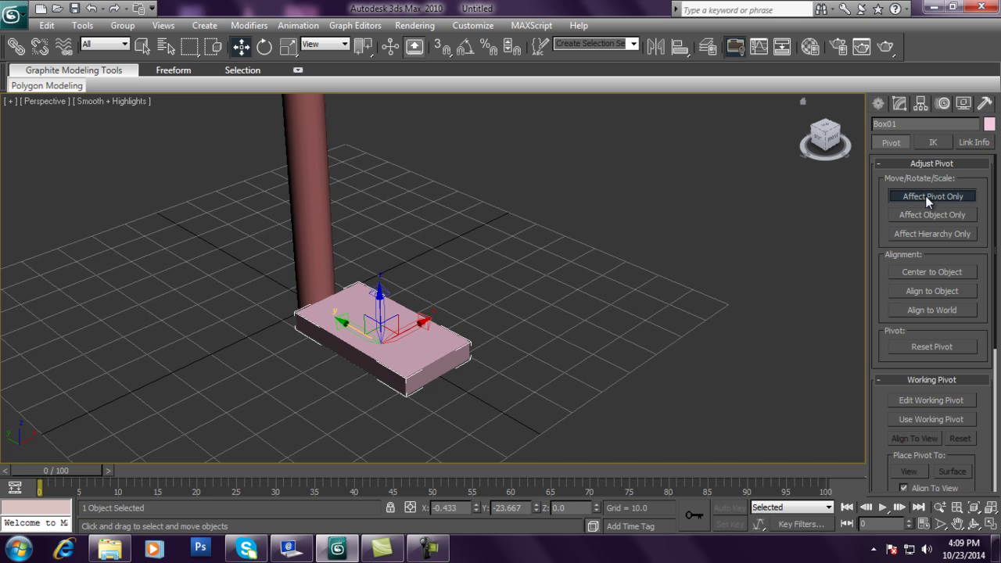
left_click_drag(348, 327, 343, 298)
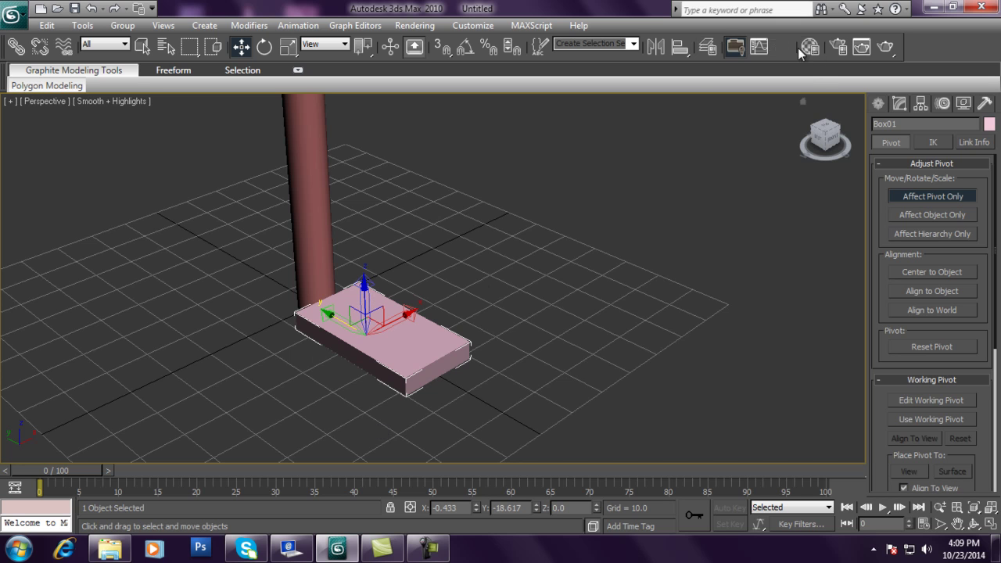
Align the box's pivot point to the cylinder's center in Y position and leave pivot-only editing
left_click(680, 47)
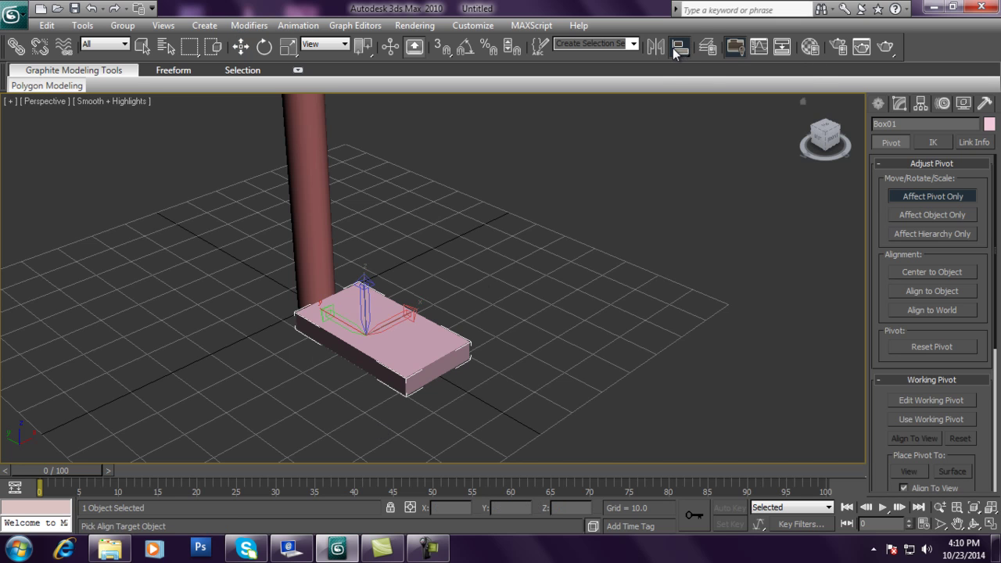
left_click(316, 188)
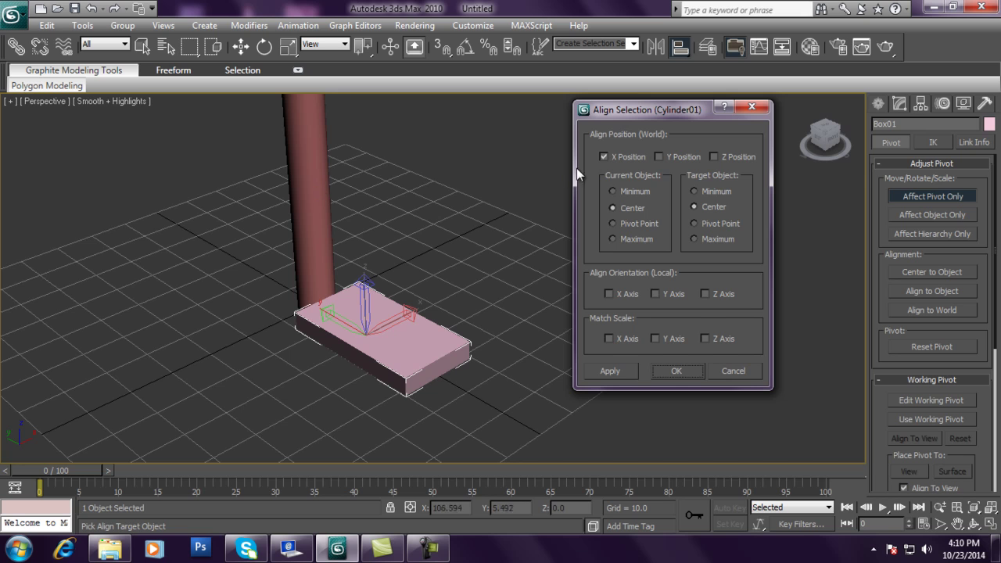
left_click(604, 156)
left_click(625, 225)
left_click(666, 161)
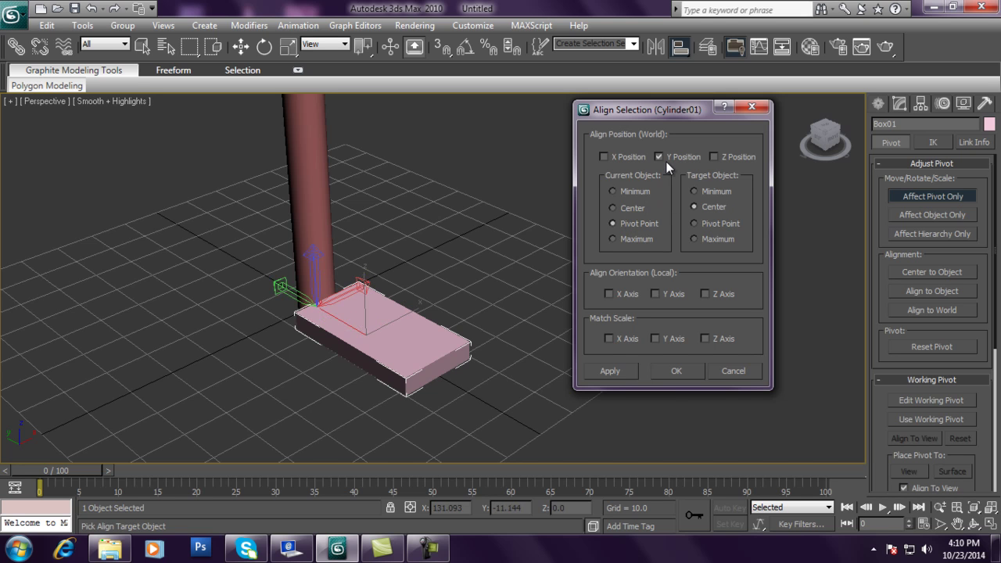
left_click(623, 368)
left_click(668, 372)
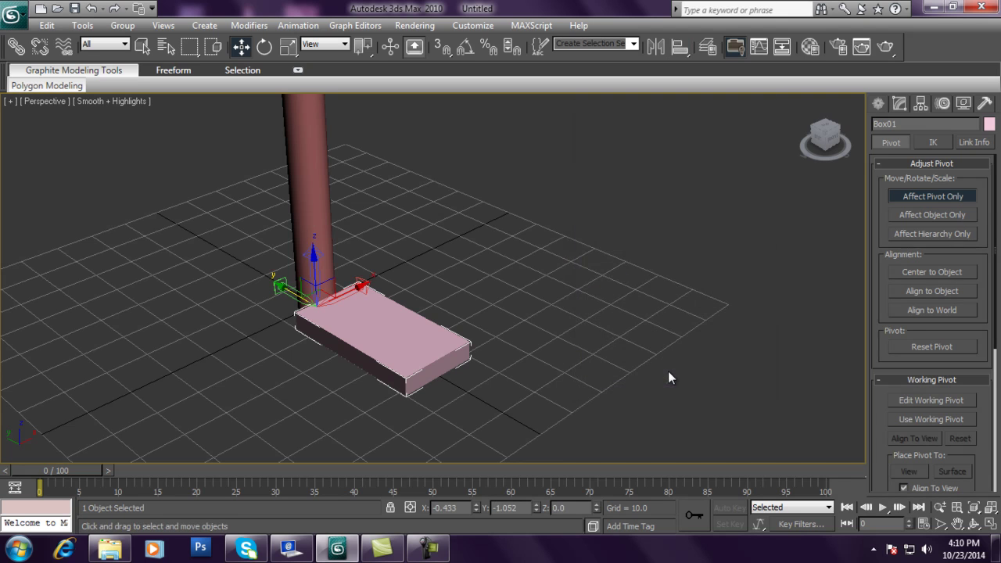
middle_click_drag(470, 331, 529, 328, "alt")
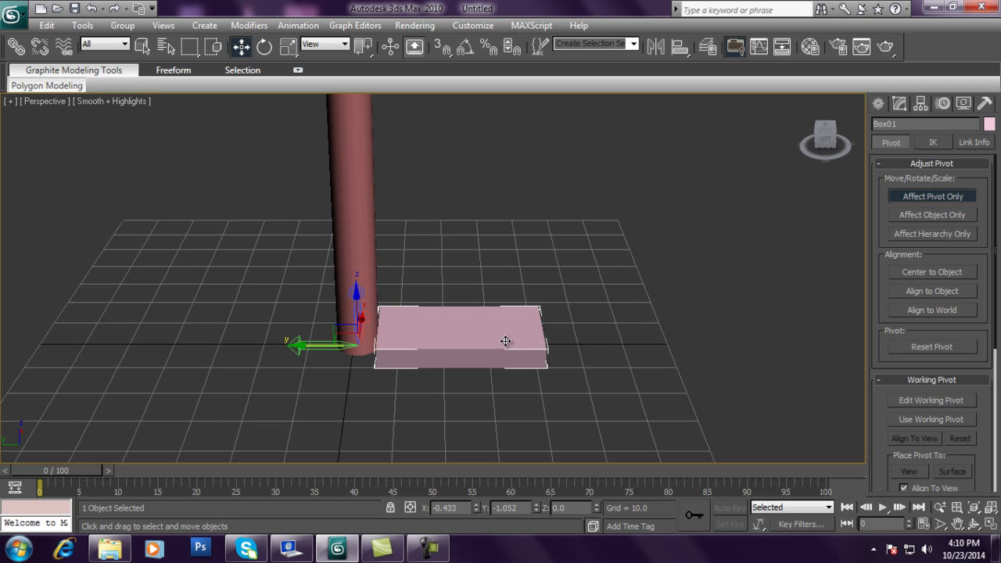
left_click(925, 194)
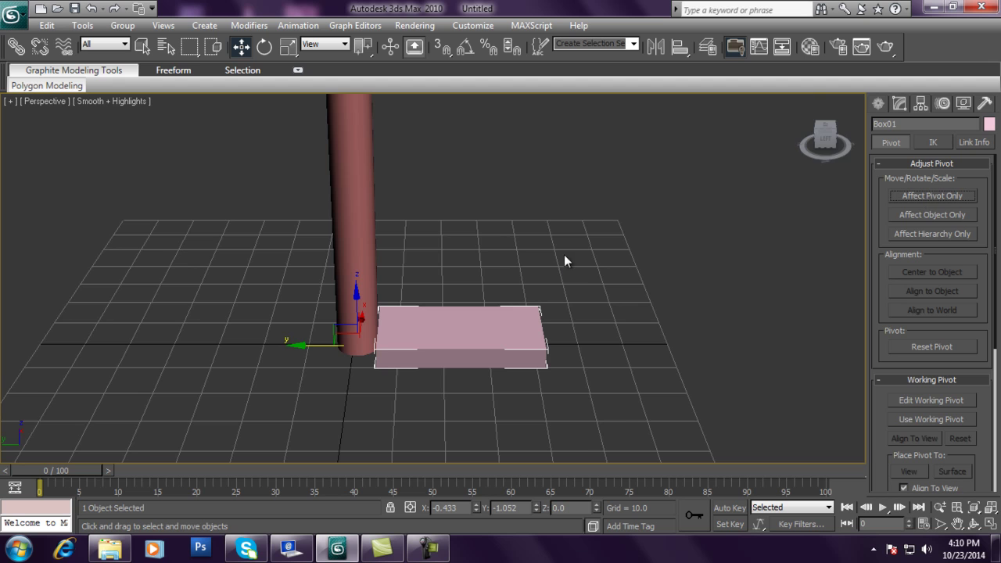
Try rotating the box around the cylinder about the relocated pivot's Z axis, and undo the rotation
middle_click_drag(553, 281, 490, 287, "alt")
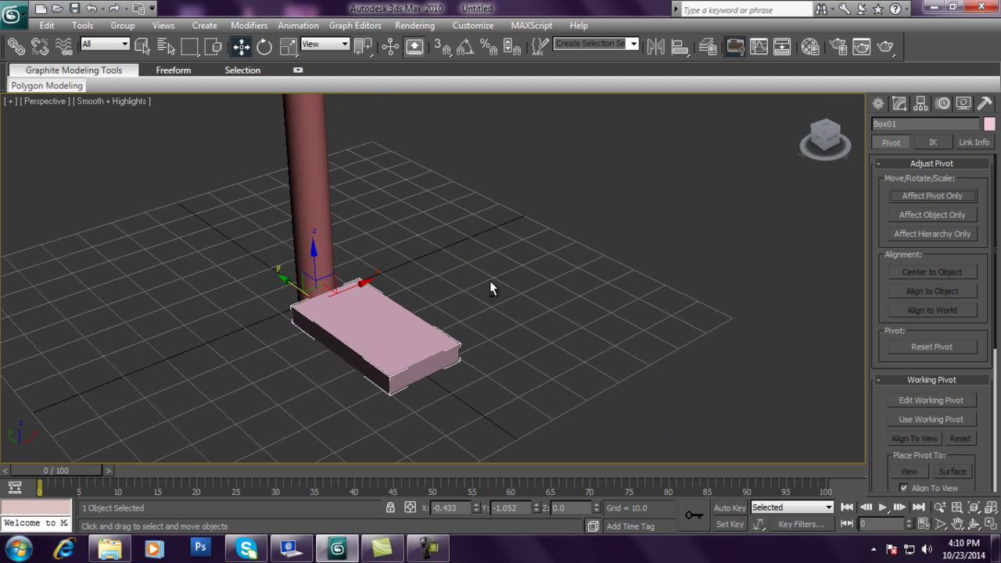
key("e")
left_click_drag(288, 328, 448, 314)
key("ctrl+z")
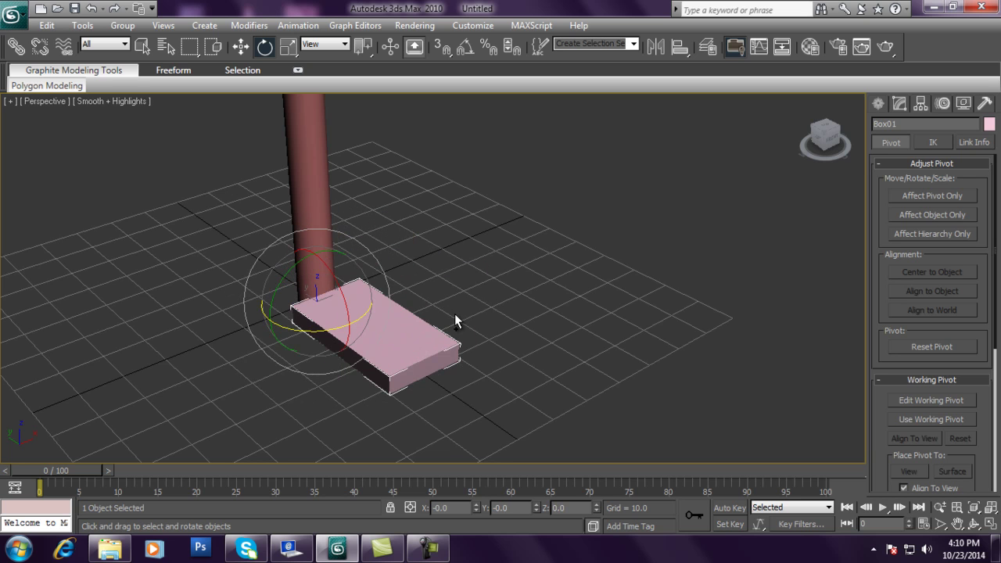
Start an Array of the box with all parameters reset and a total Z move of 100 units
scroll(501, 313, "down", 5)
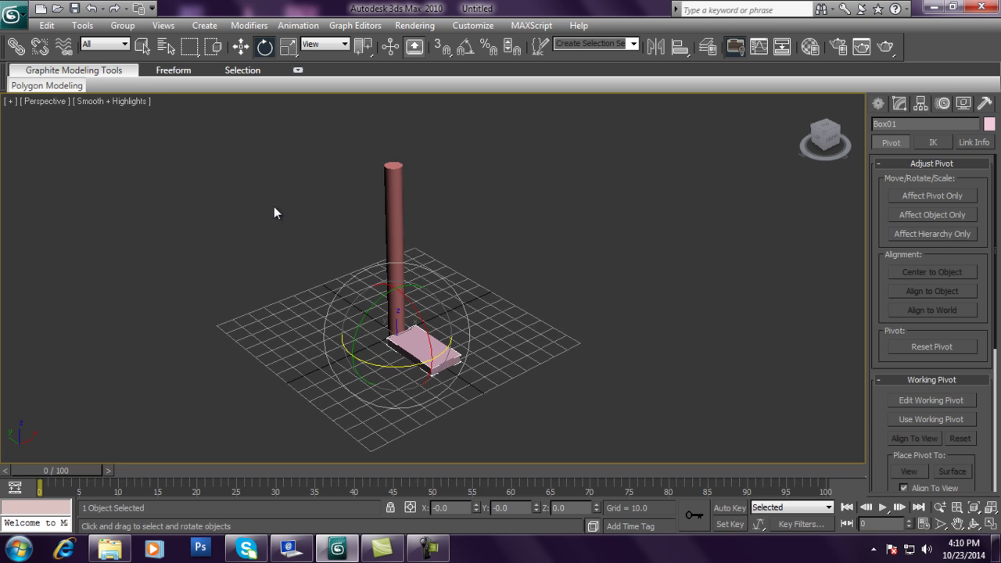
left_click(80, 26)
left_click(109, 251)
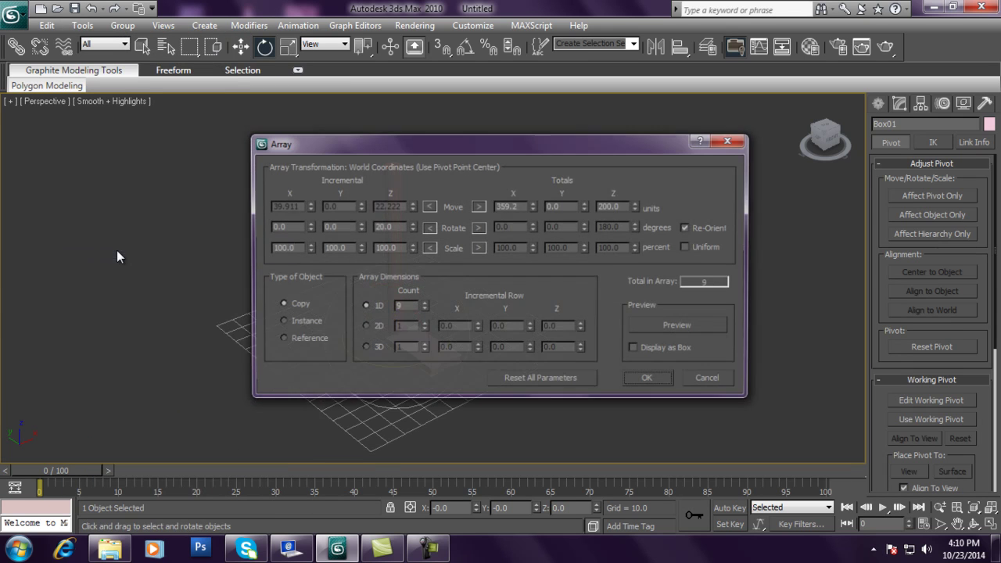
left_click(544, 379)
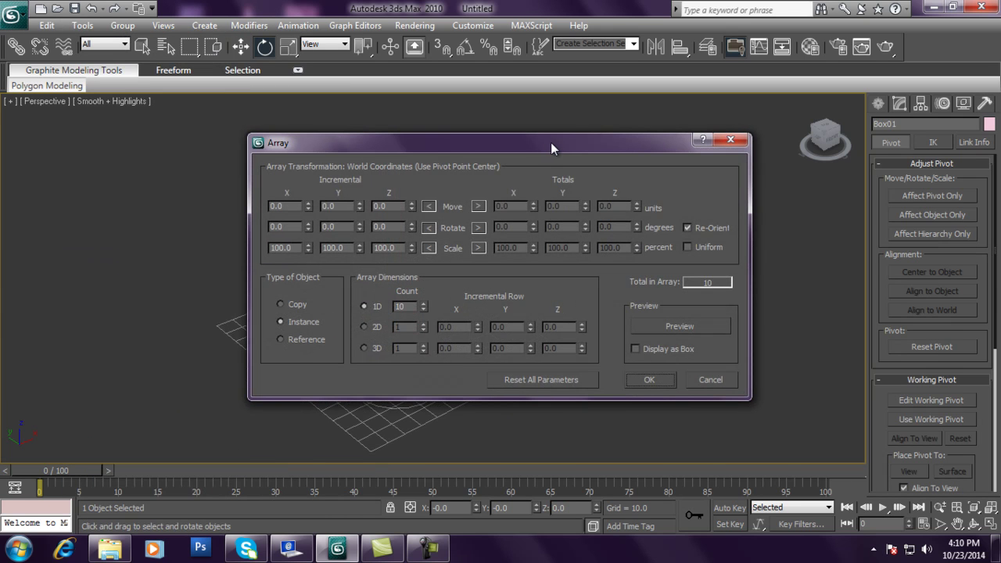
left_click_drag(551, 142, 582, 274)
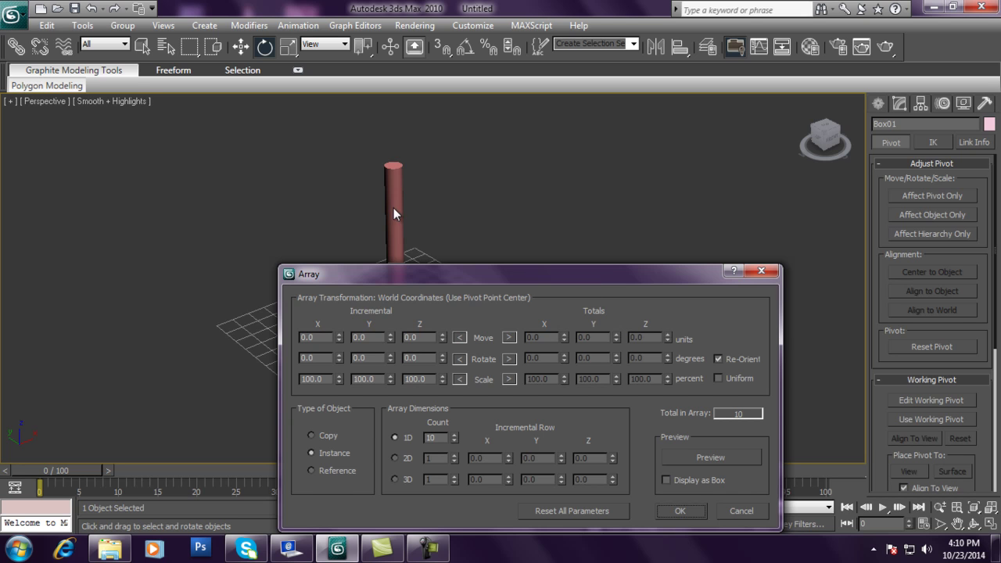
left_click(510, 338)
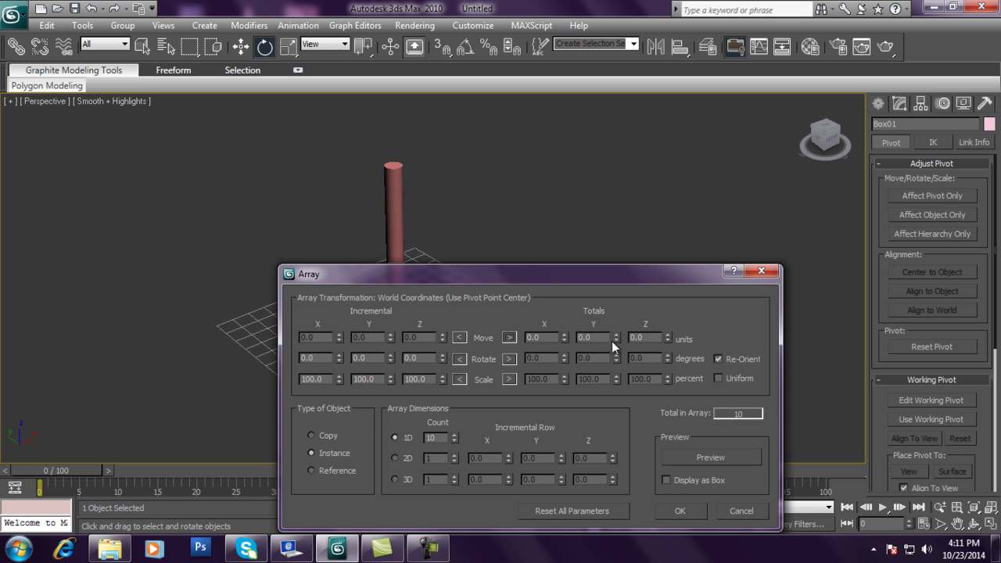
left_click_drag(656, 337, 568, 338)
type("100")
key("Return")
Set the array's total Z rotation to 360 degrees and its 1D count to 13, and create the spiral steps
left_click_drag(672, 279, 685, 238)
left_click(522, 319)
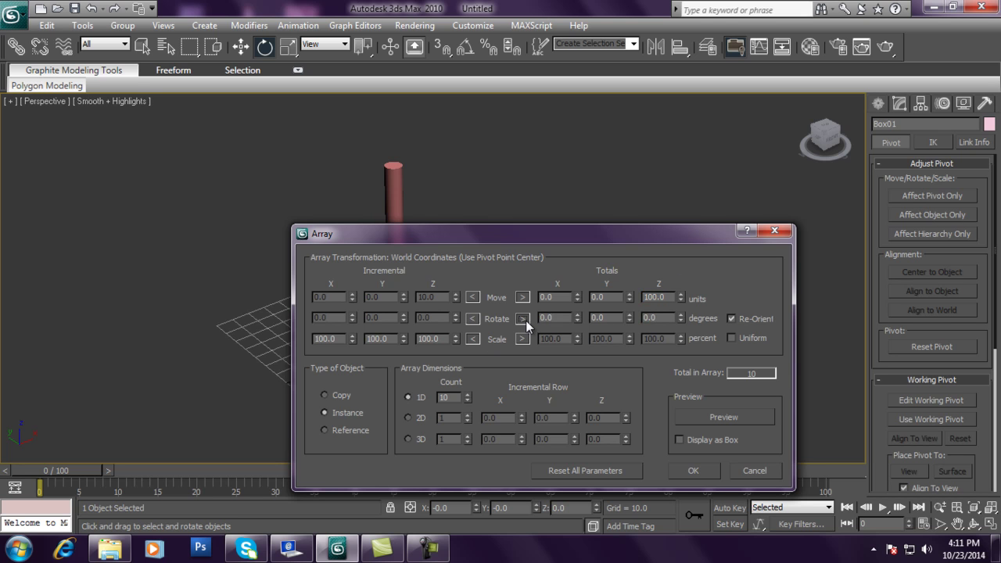
left_click_drag(677, 319, 587, 318)
type("360")
double_click(454, 398)
type("13")
left_click(686, 467)
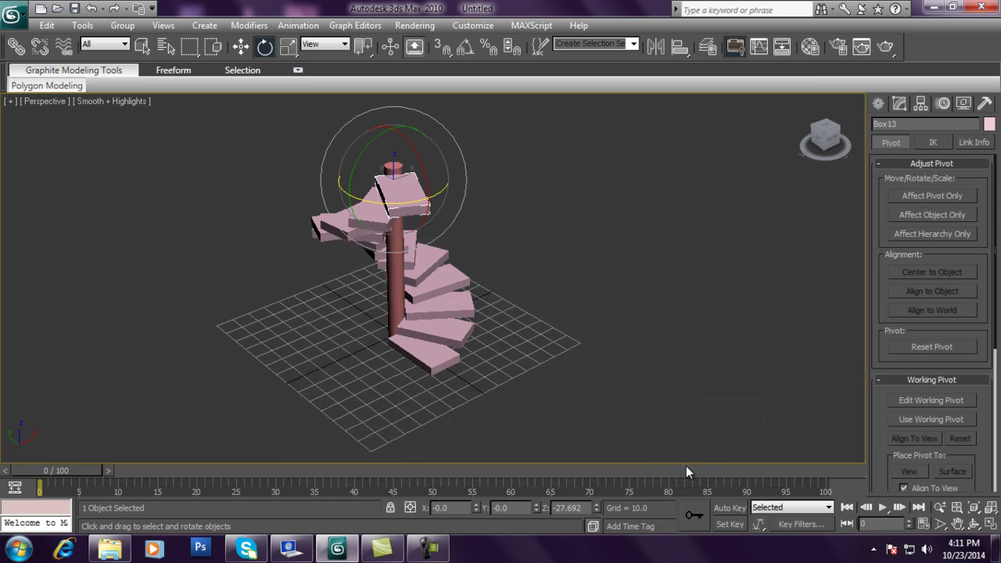
middle_click_drag(560, 279, 390, 237, "alt")
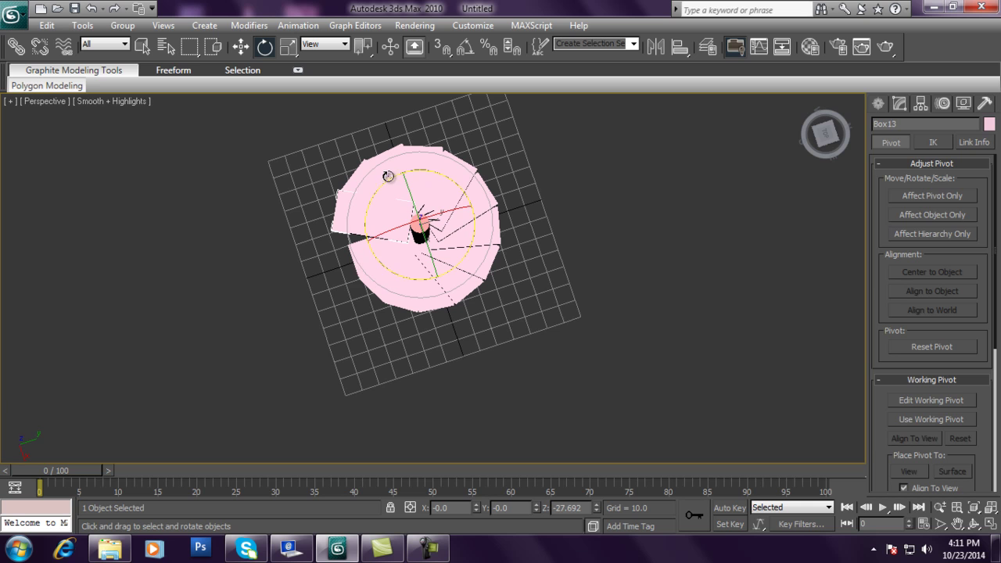